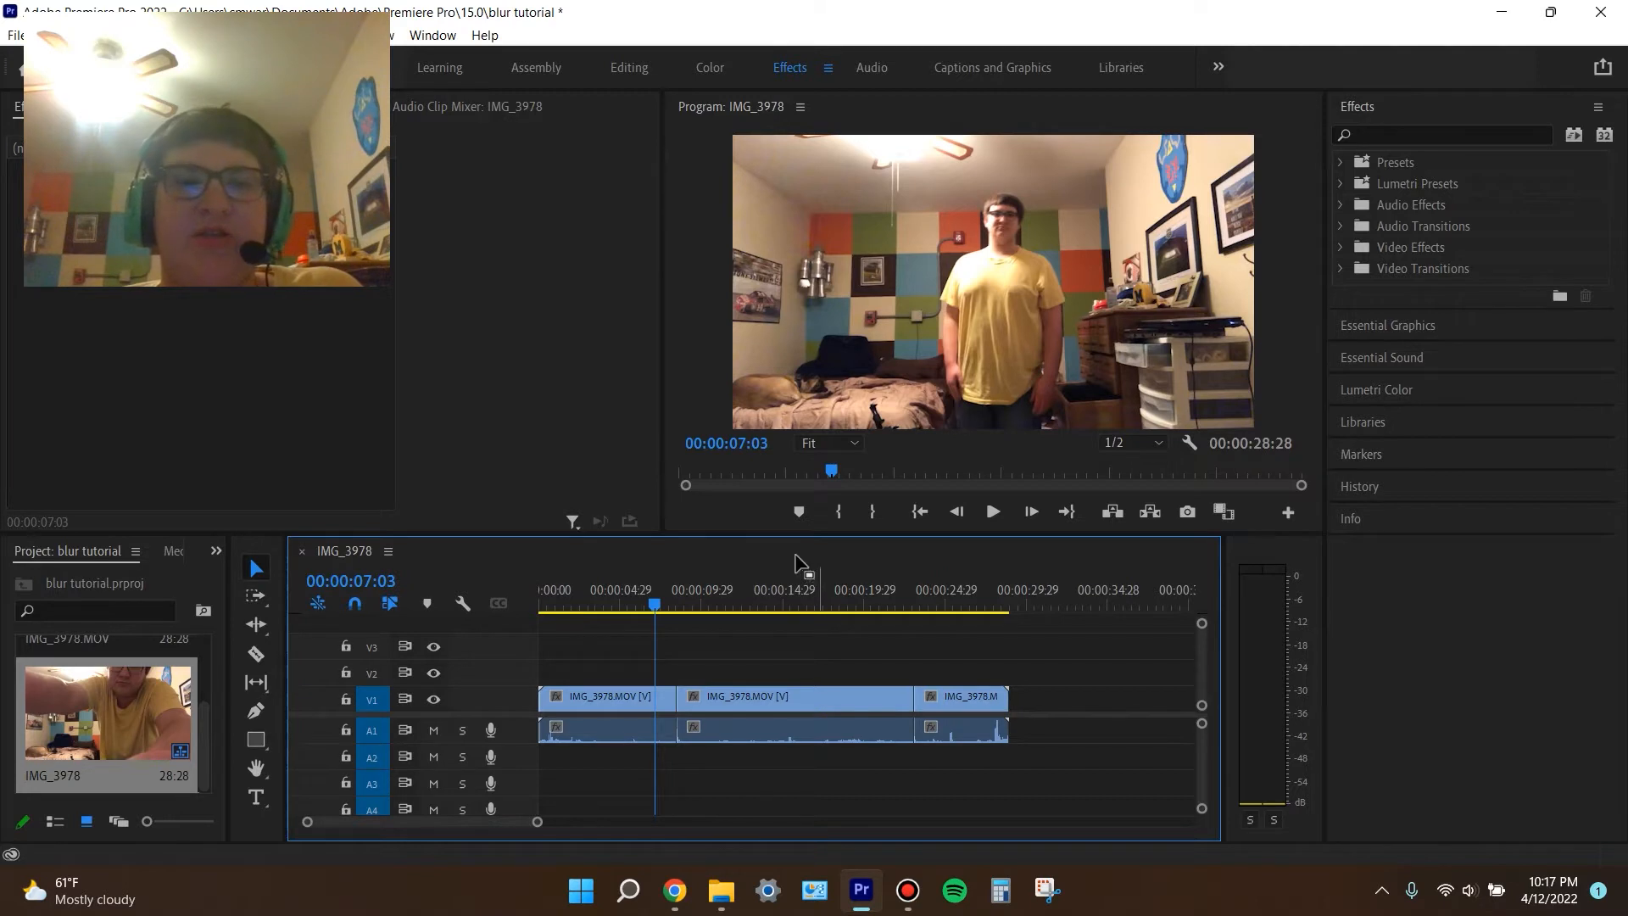
# - Scrub through the opening clip, look over the three clips in the sequence, and select the middle one
pyautogui.moveTo(647, 598); pyautogui.dragTo(551, 633)
pyautogui.click(658, 694)
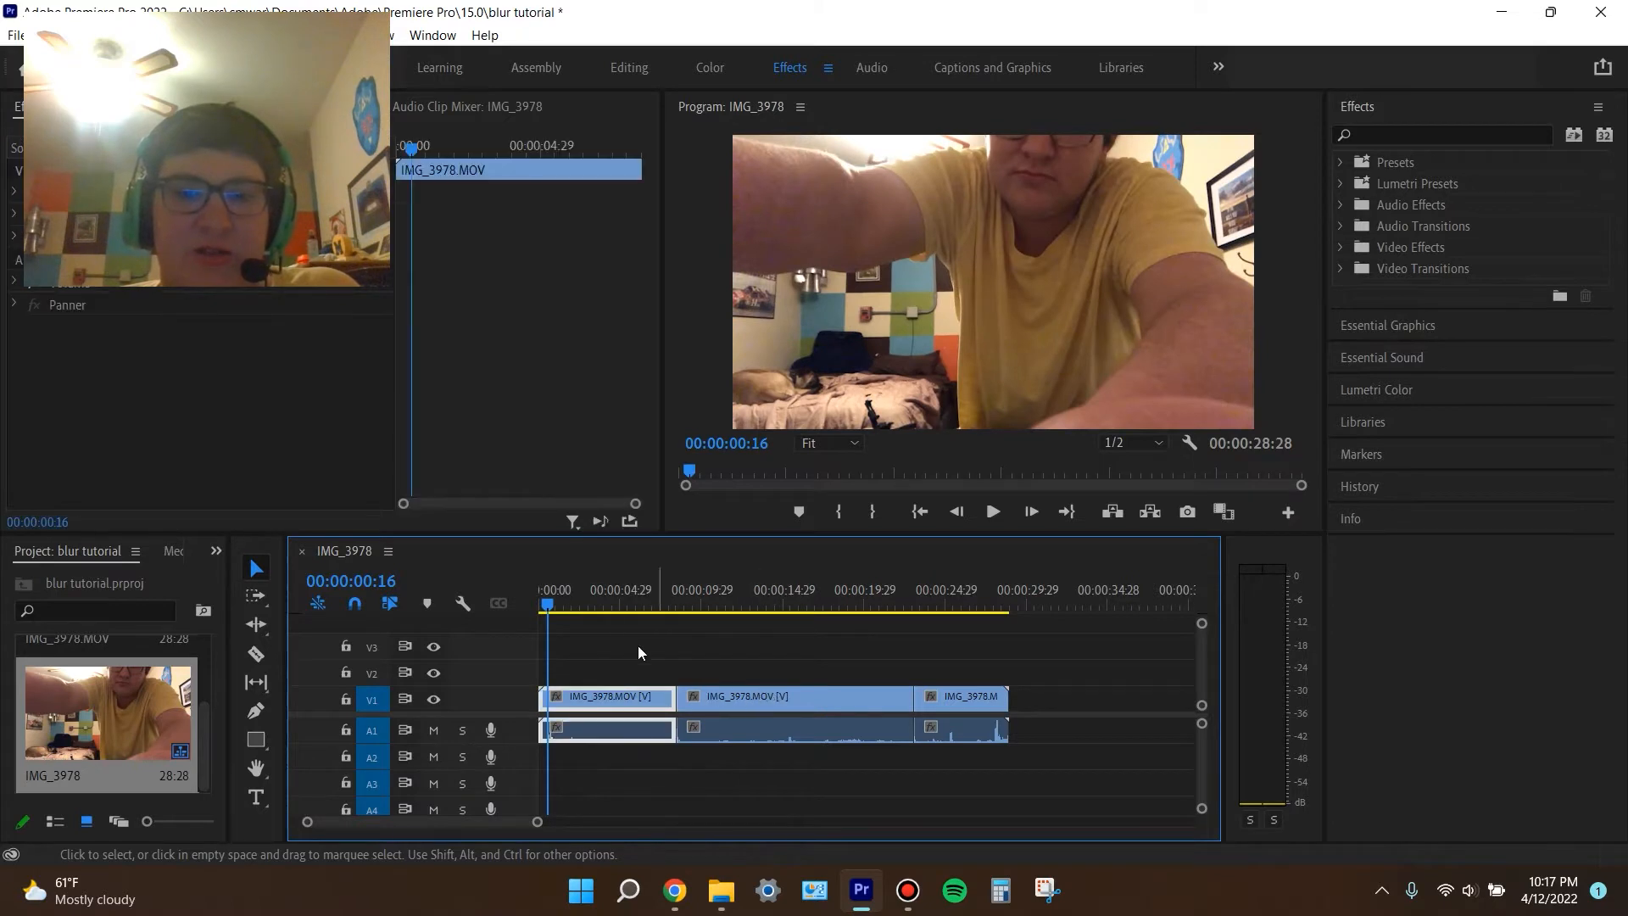
pyautogui.moveTo(574, 605); pyautogui.dragTo(622, 609)
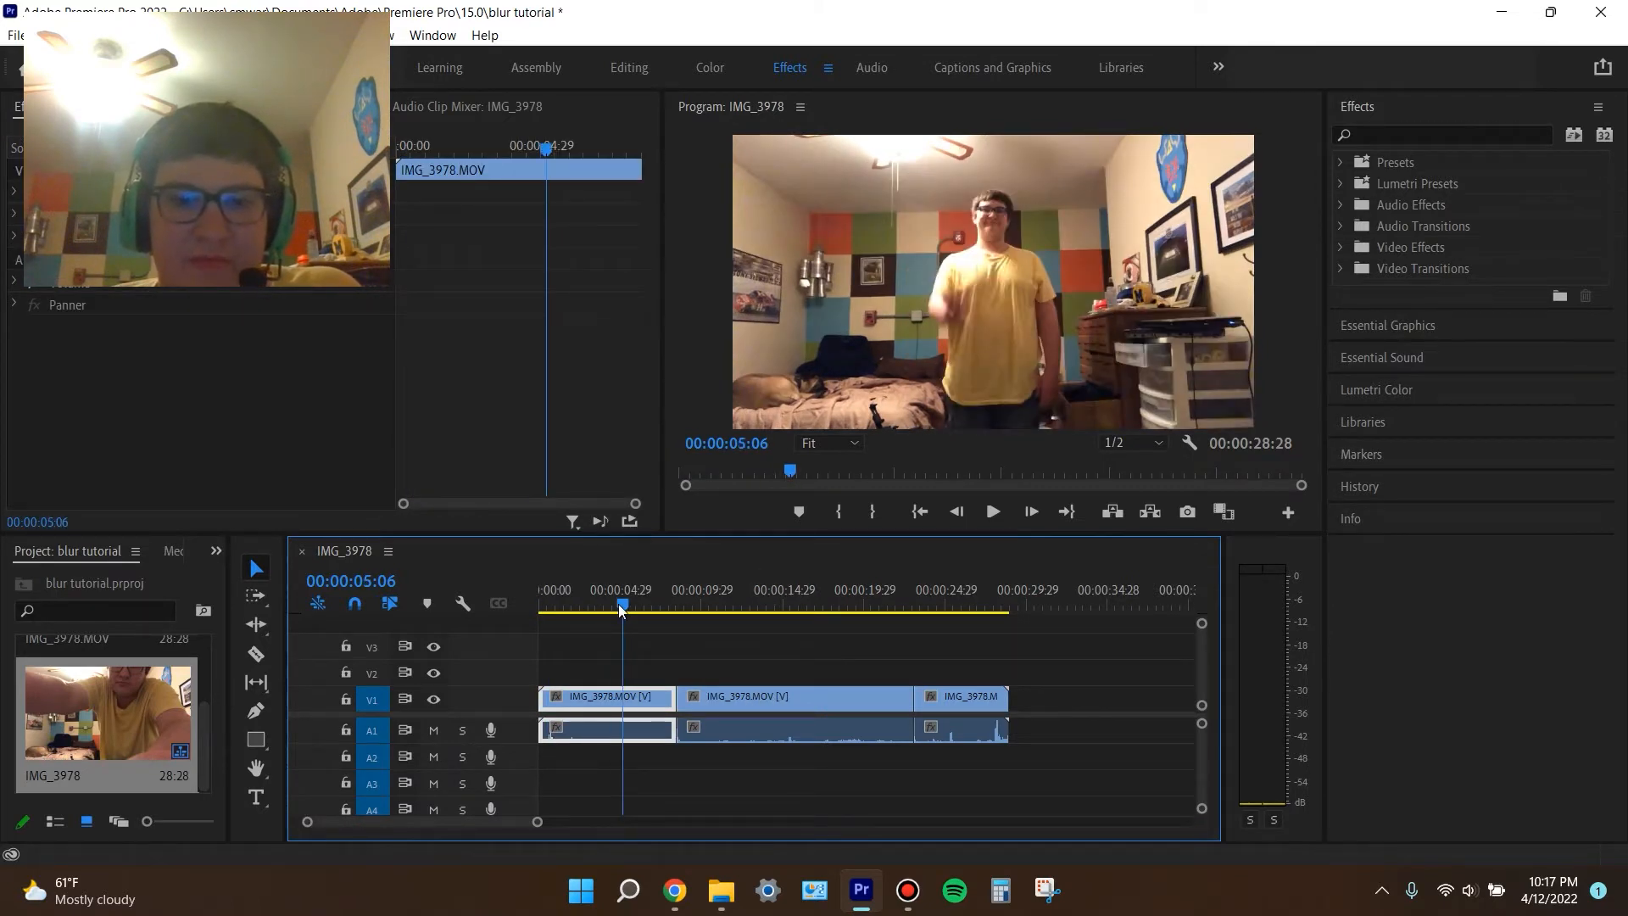
pyautogui.click(975, 694)
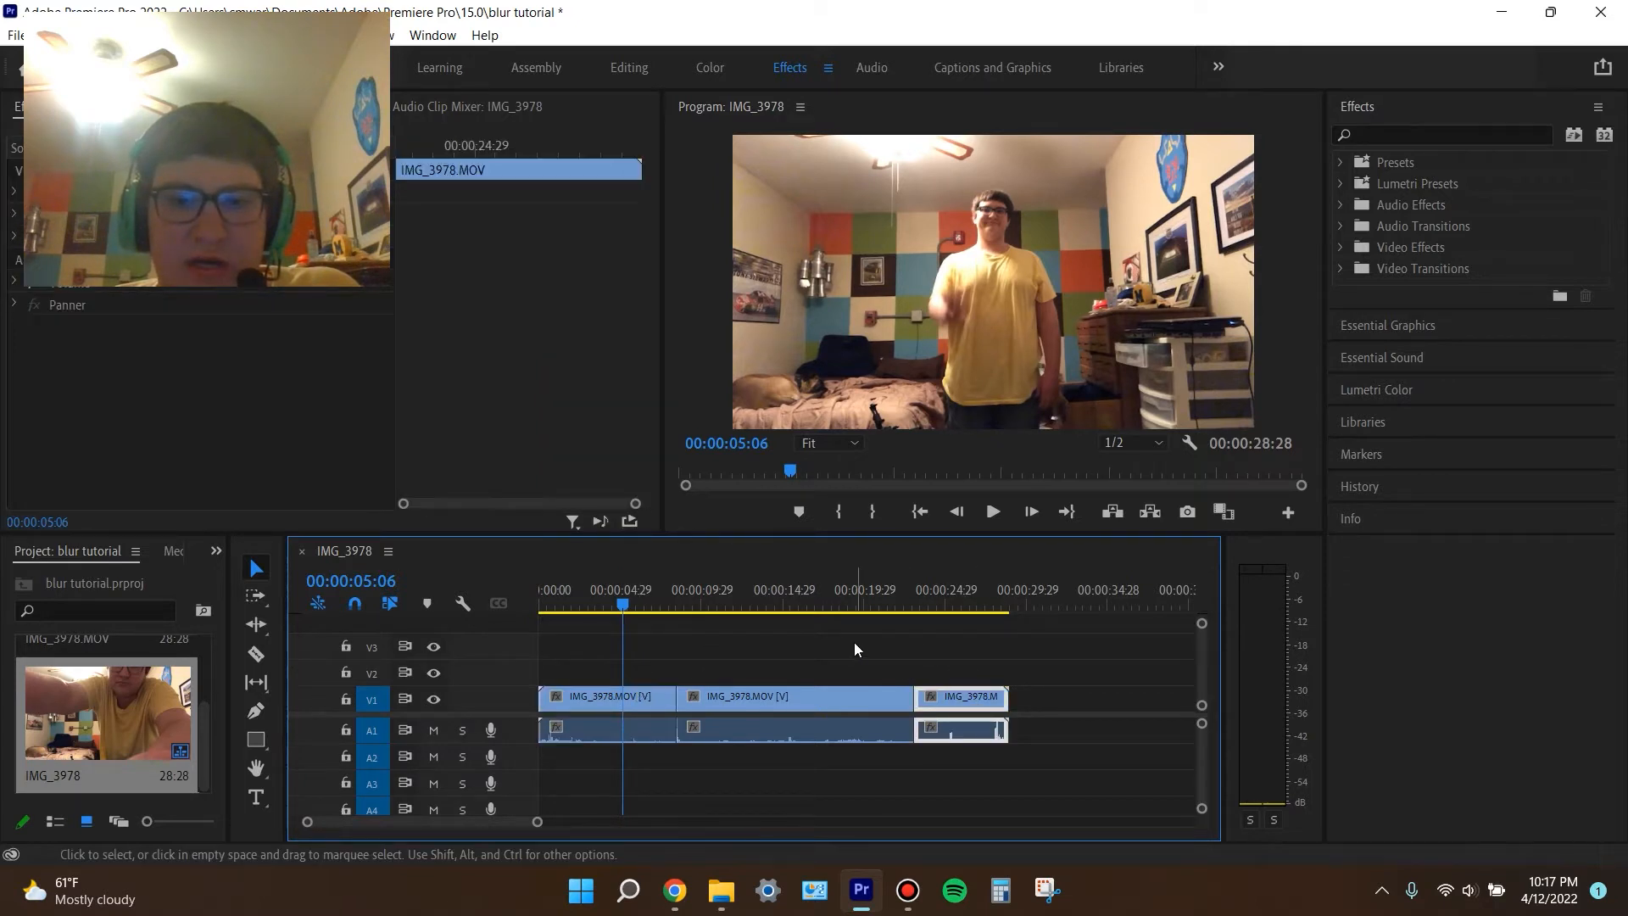
pyautogui.click(761, 694)
pyautogui.moveTo(621, 607); pyautogui.dragTo(641, 638)
pyautogui.click(898, 628)
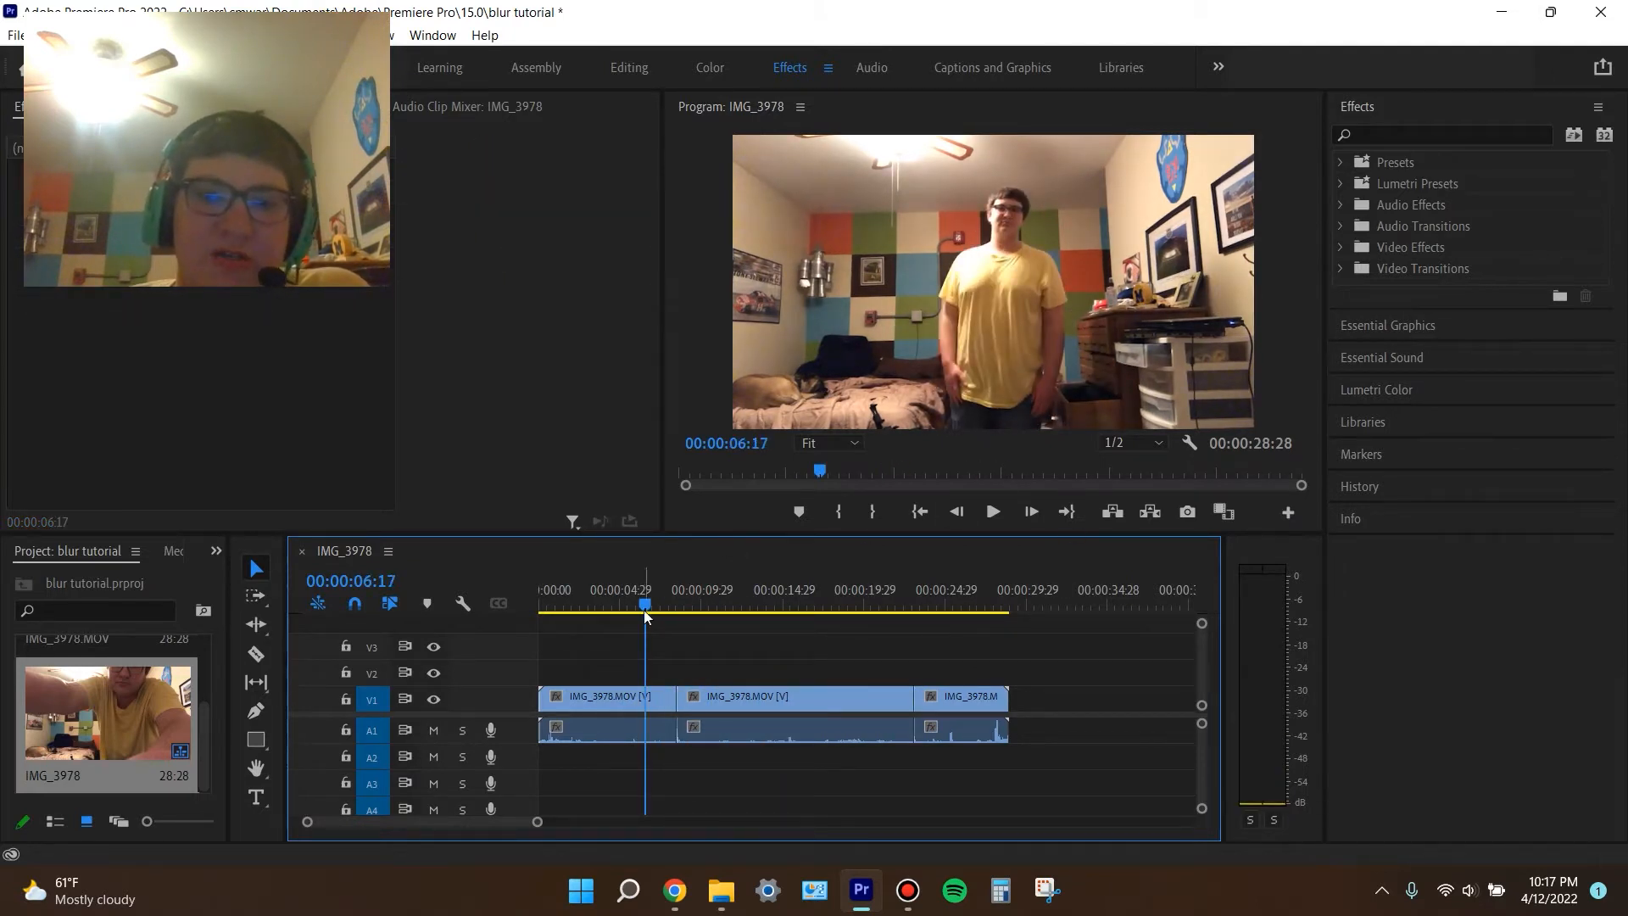
pyautogui.click(722, 701)
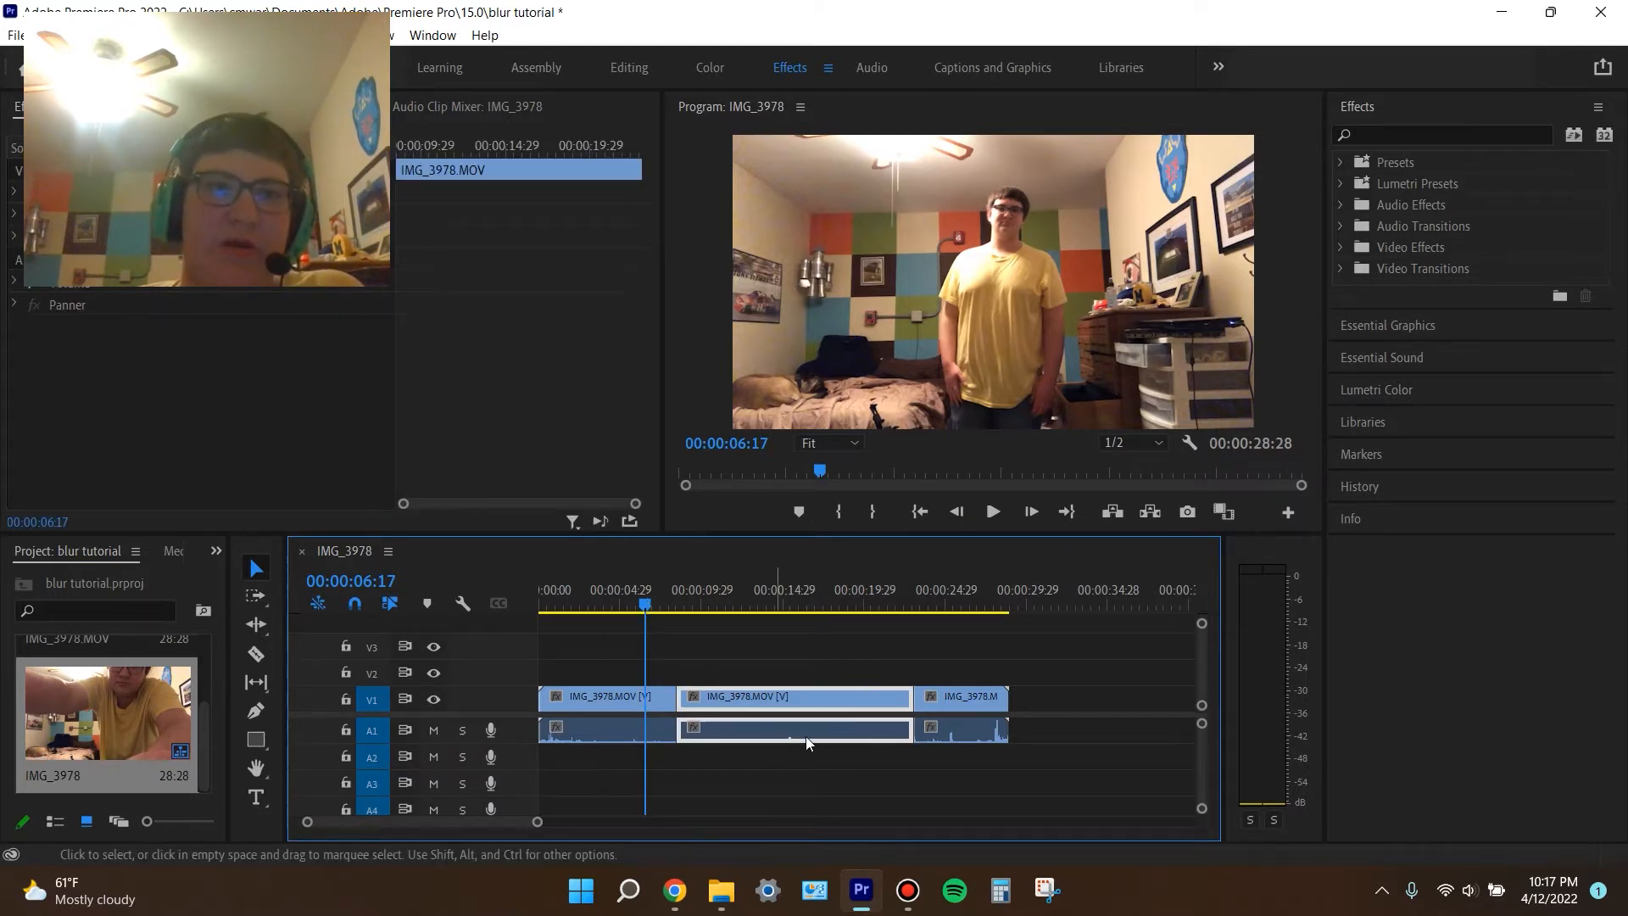
pyautogui.click(56, 107)
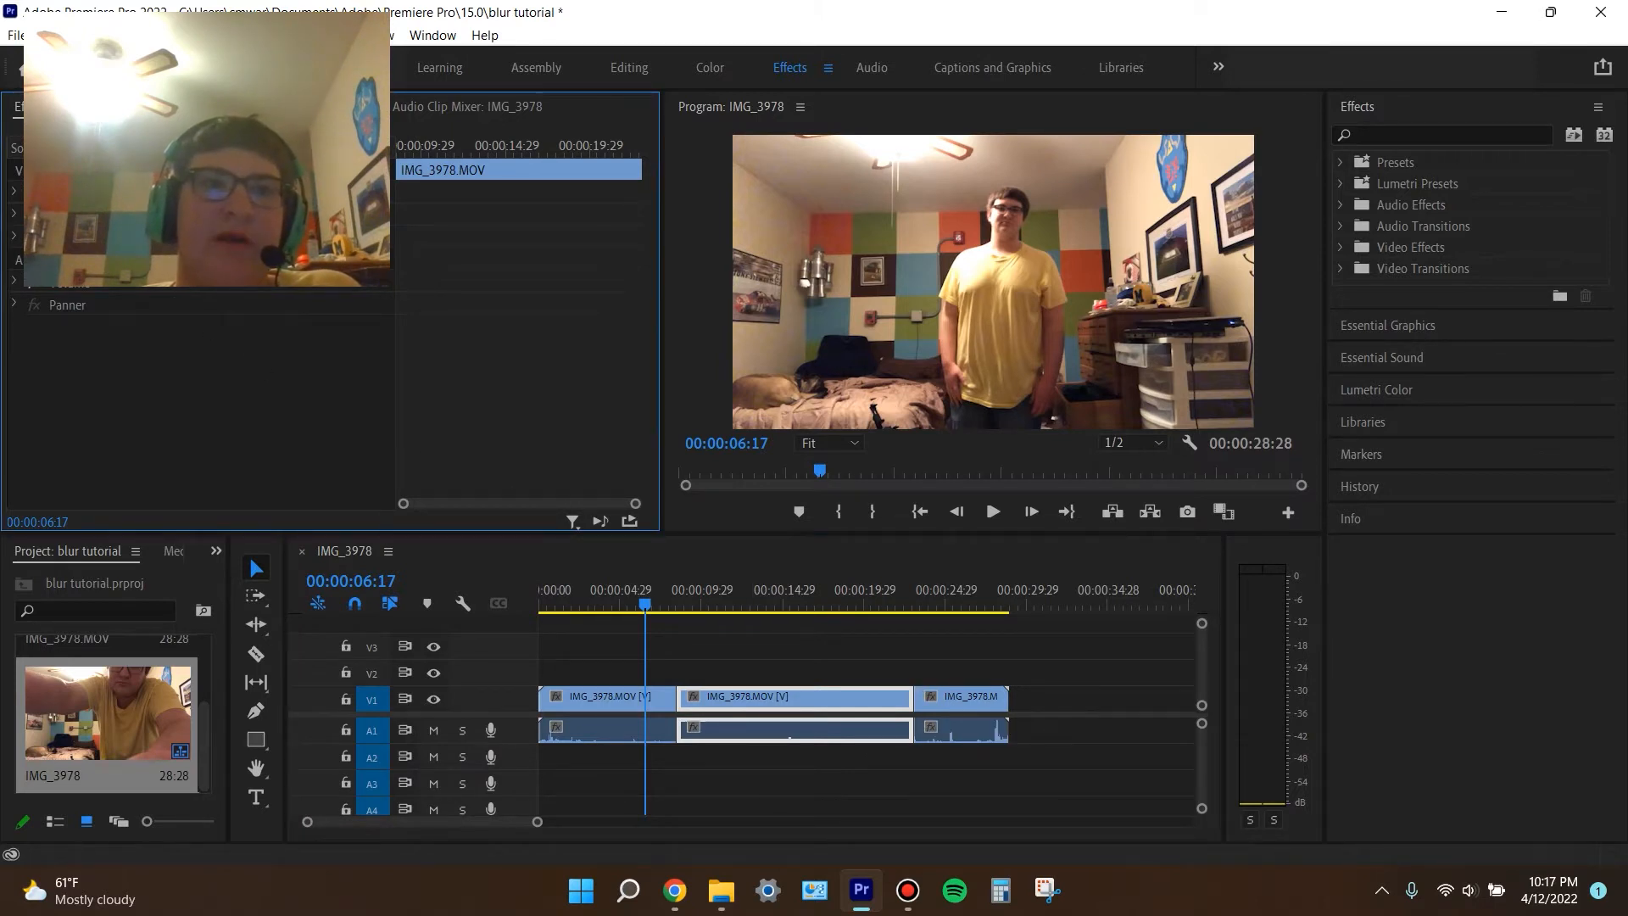
pyautogui.click(385, 36)
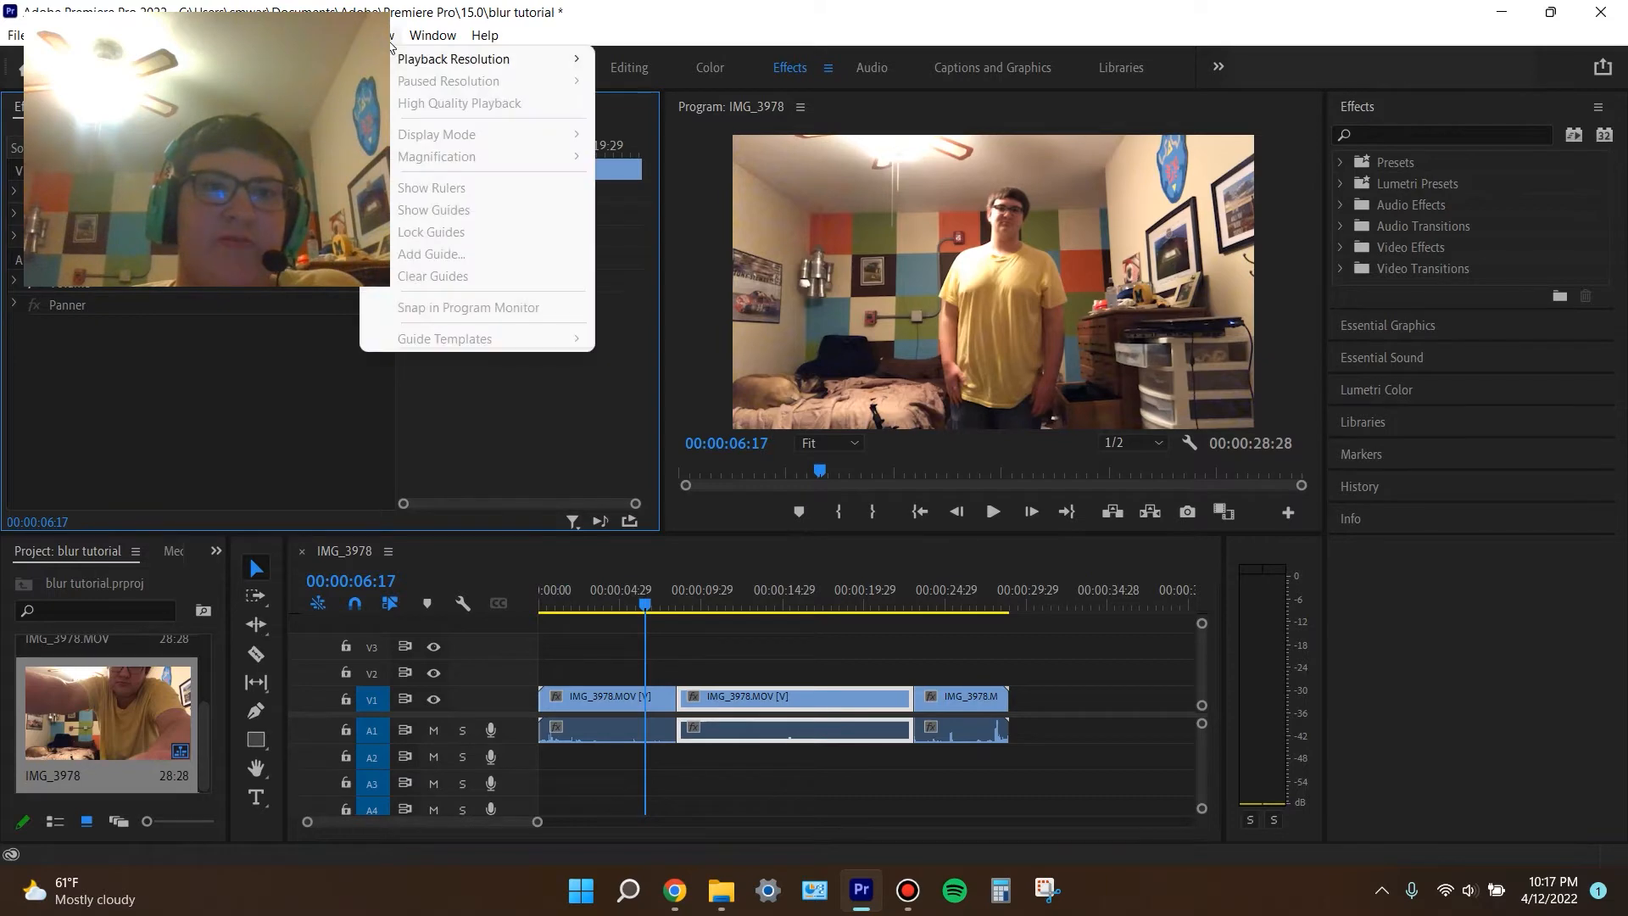
pyautogui.moveTo(48, 36)
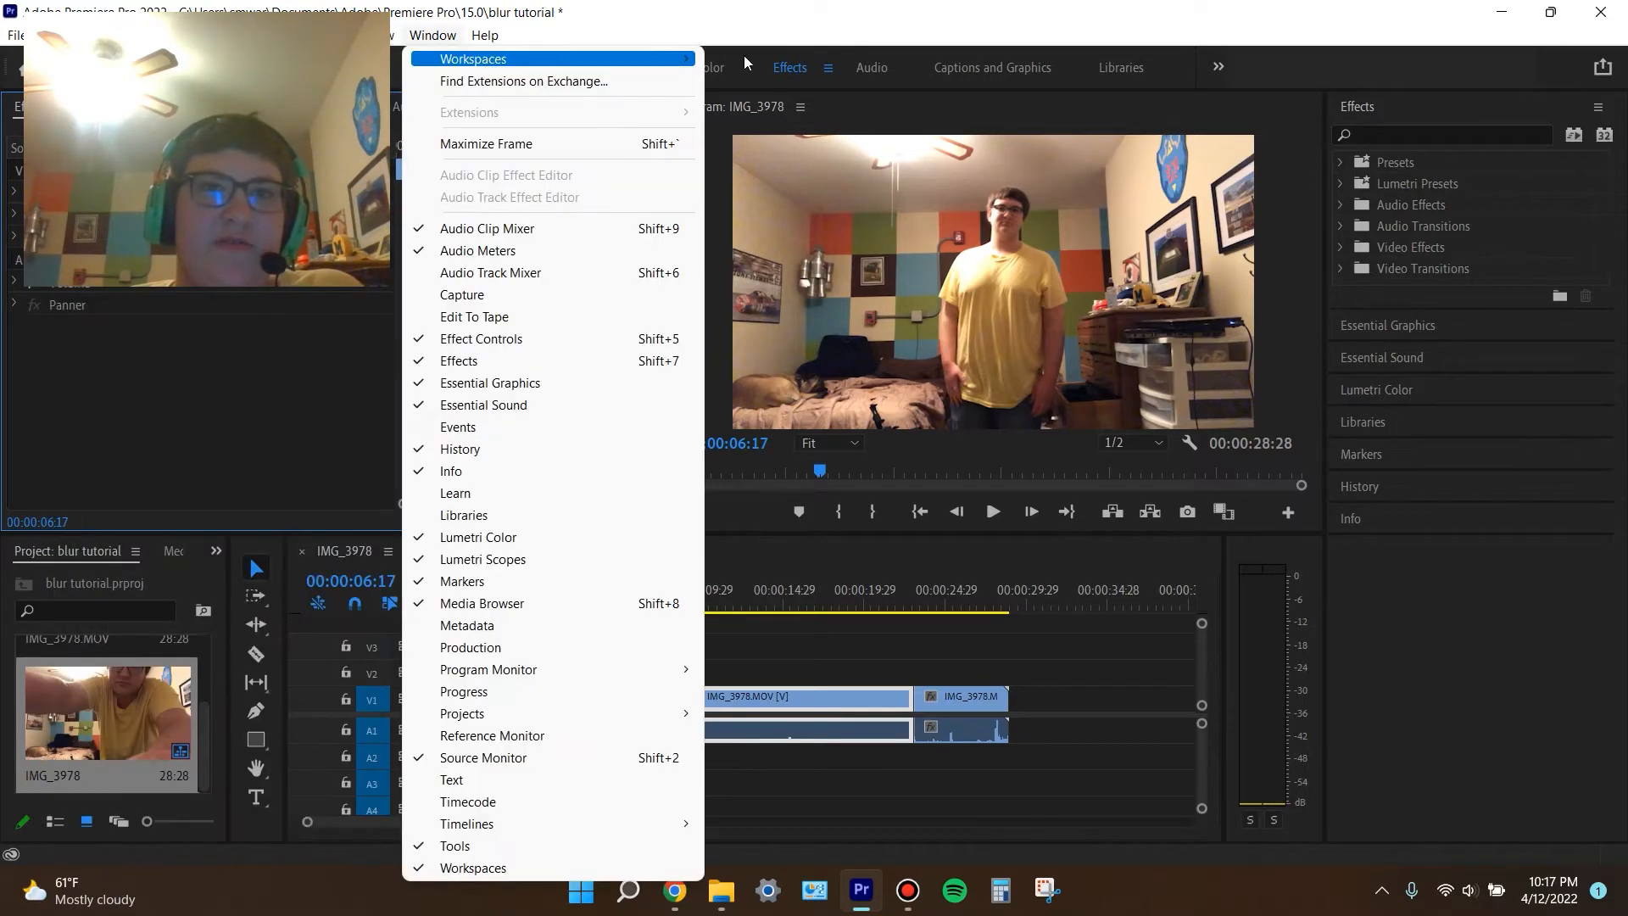
pyautogui.click(204, 388)
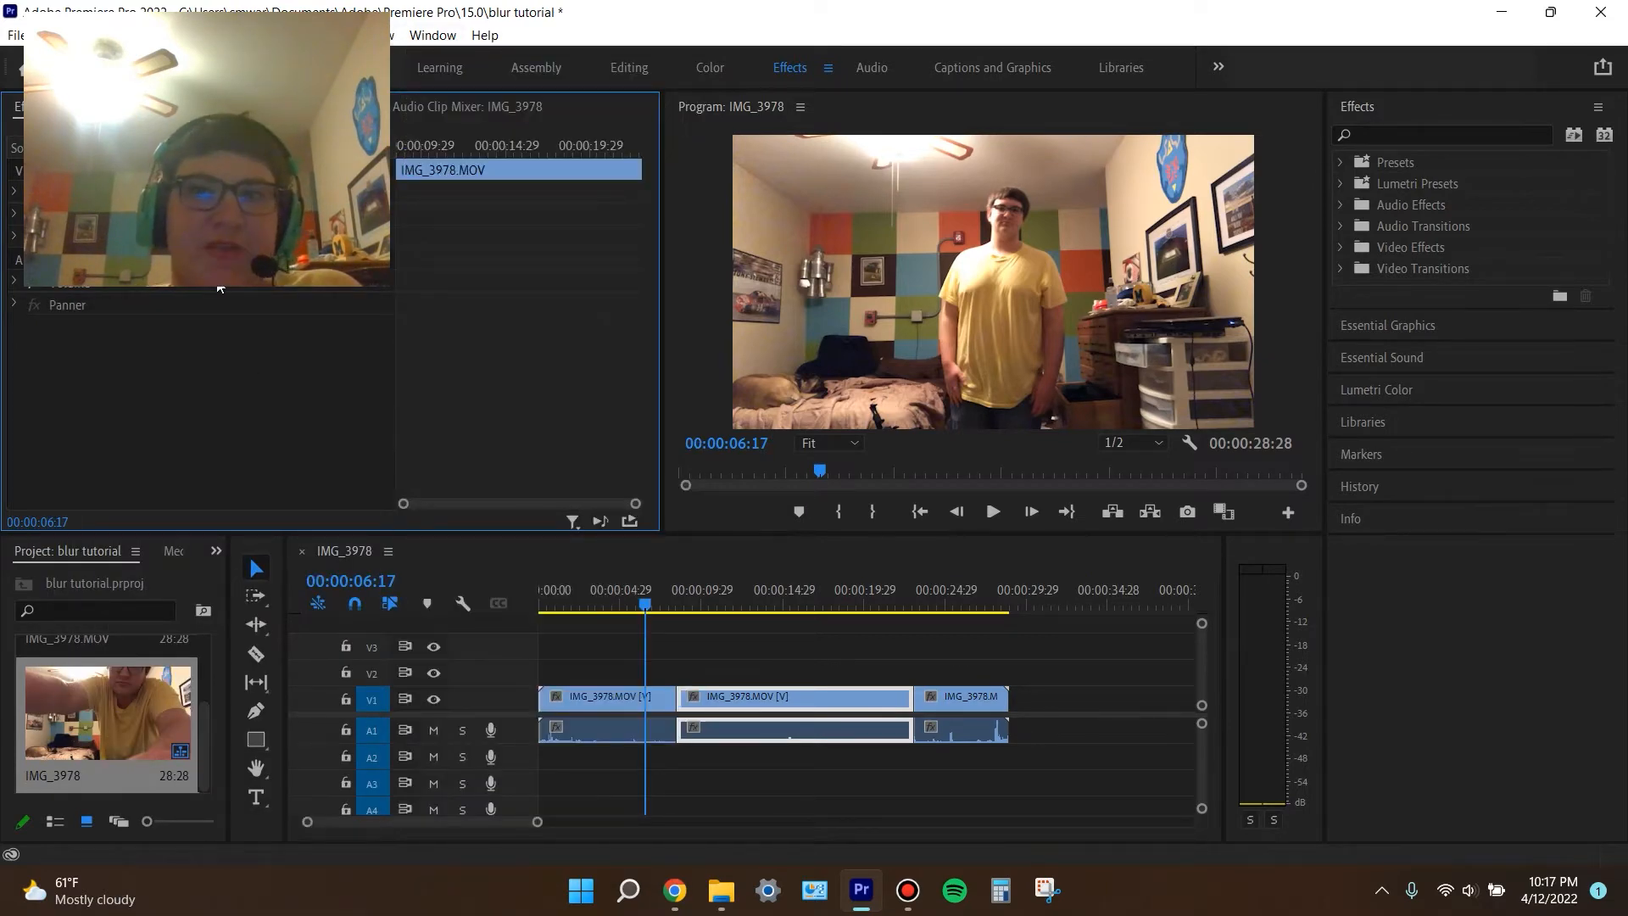
# - Search the effects for "blur" and apply Gaussian Blur to the middle clip on V1
pyautogui.click(1393, 134)
pyautogui.write('blur')
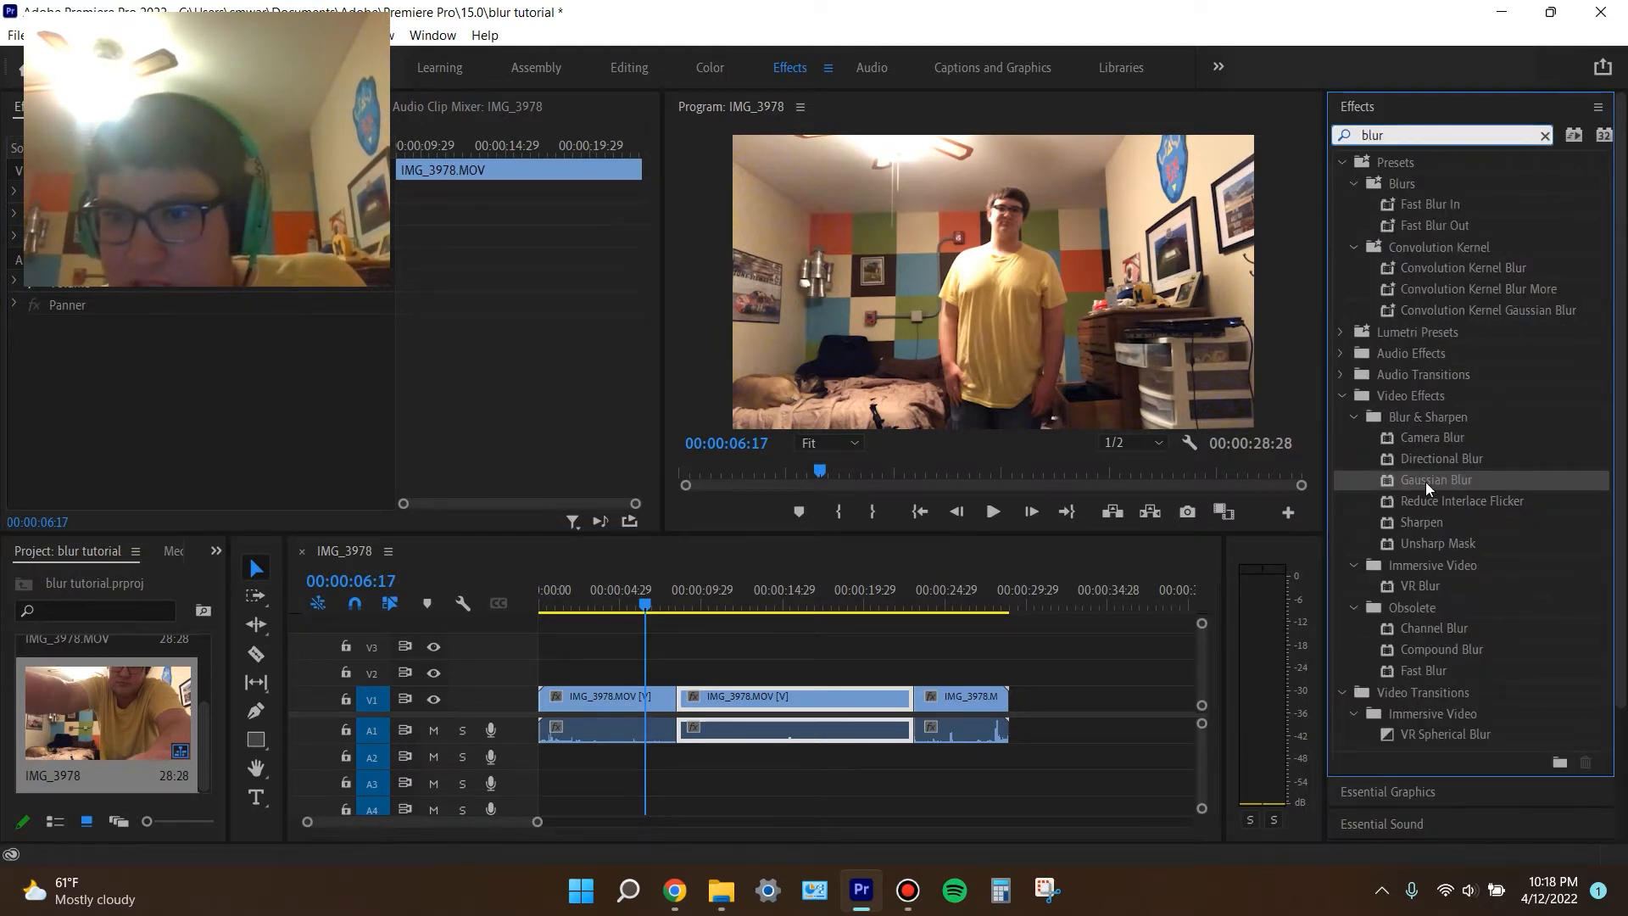
pyautogui.moveTo(1447, 480); pyautogui.dragTo(710, 700)
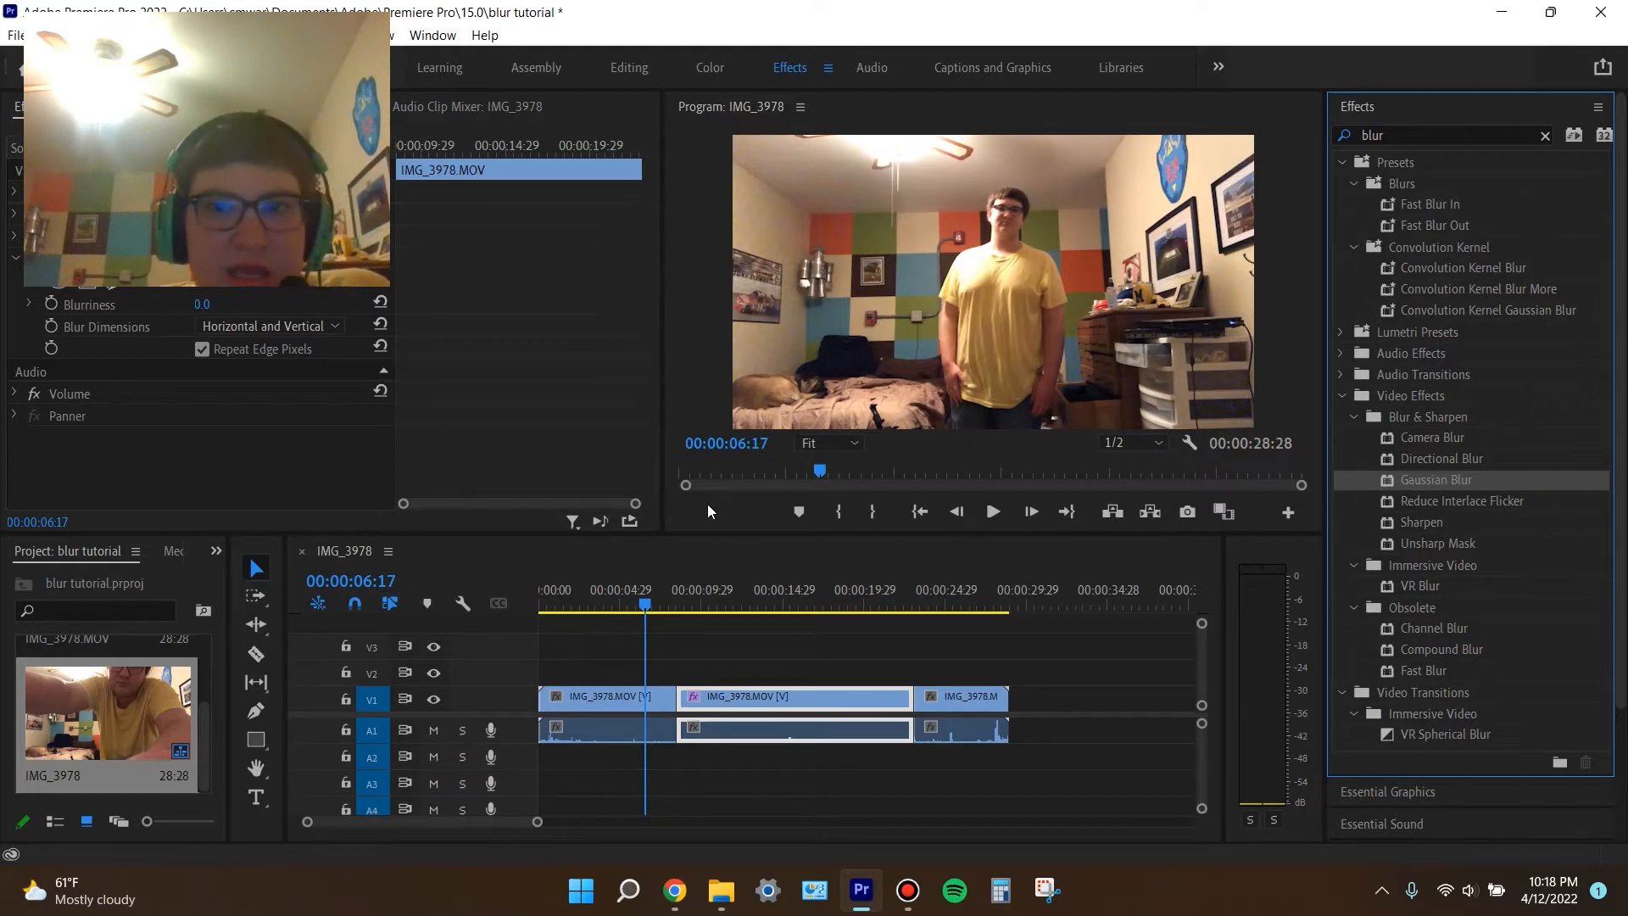
# - Place the playhead at the start of the middle clip, at 00:00:08:16
pyautogui.moveTo(646, 603); pyautogui.dragTo(675, 627)
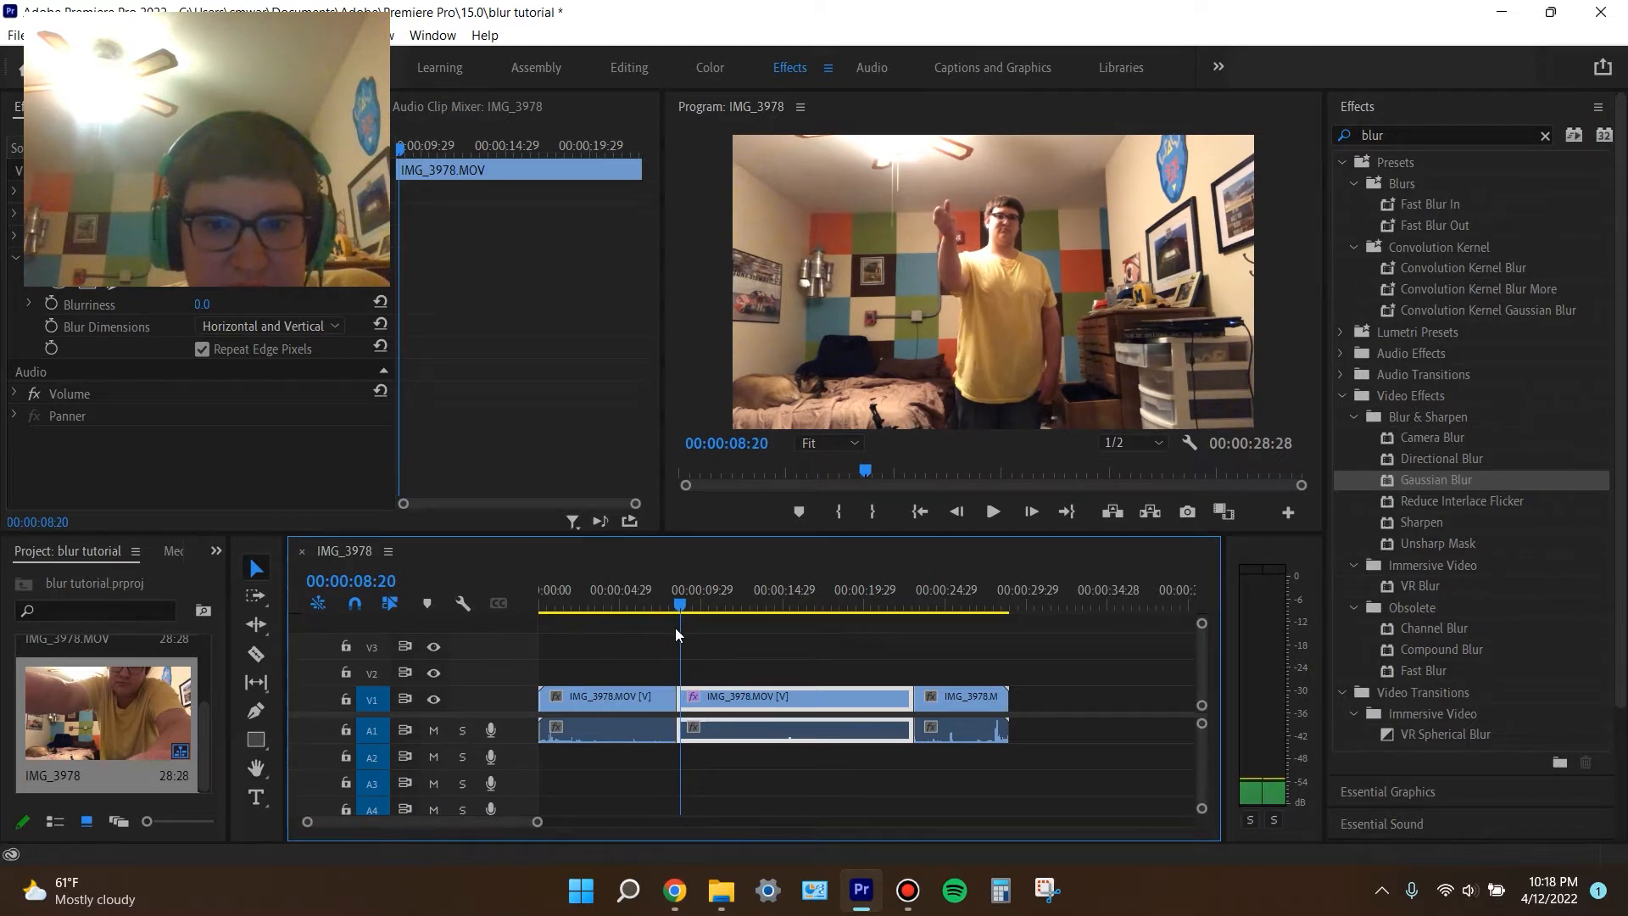
pyautogui.moveTo(675, 627); pyautogui.dragTo(679, 663)
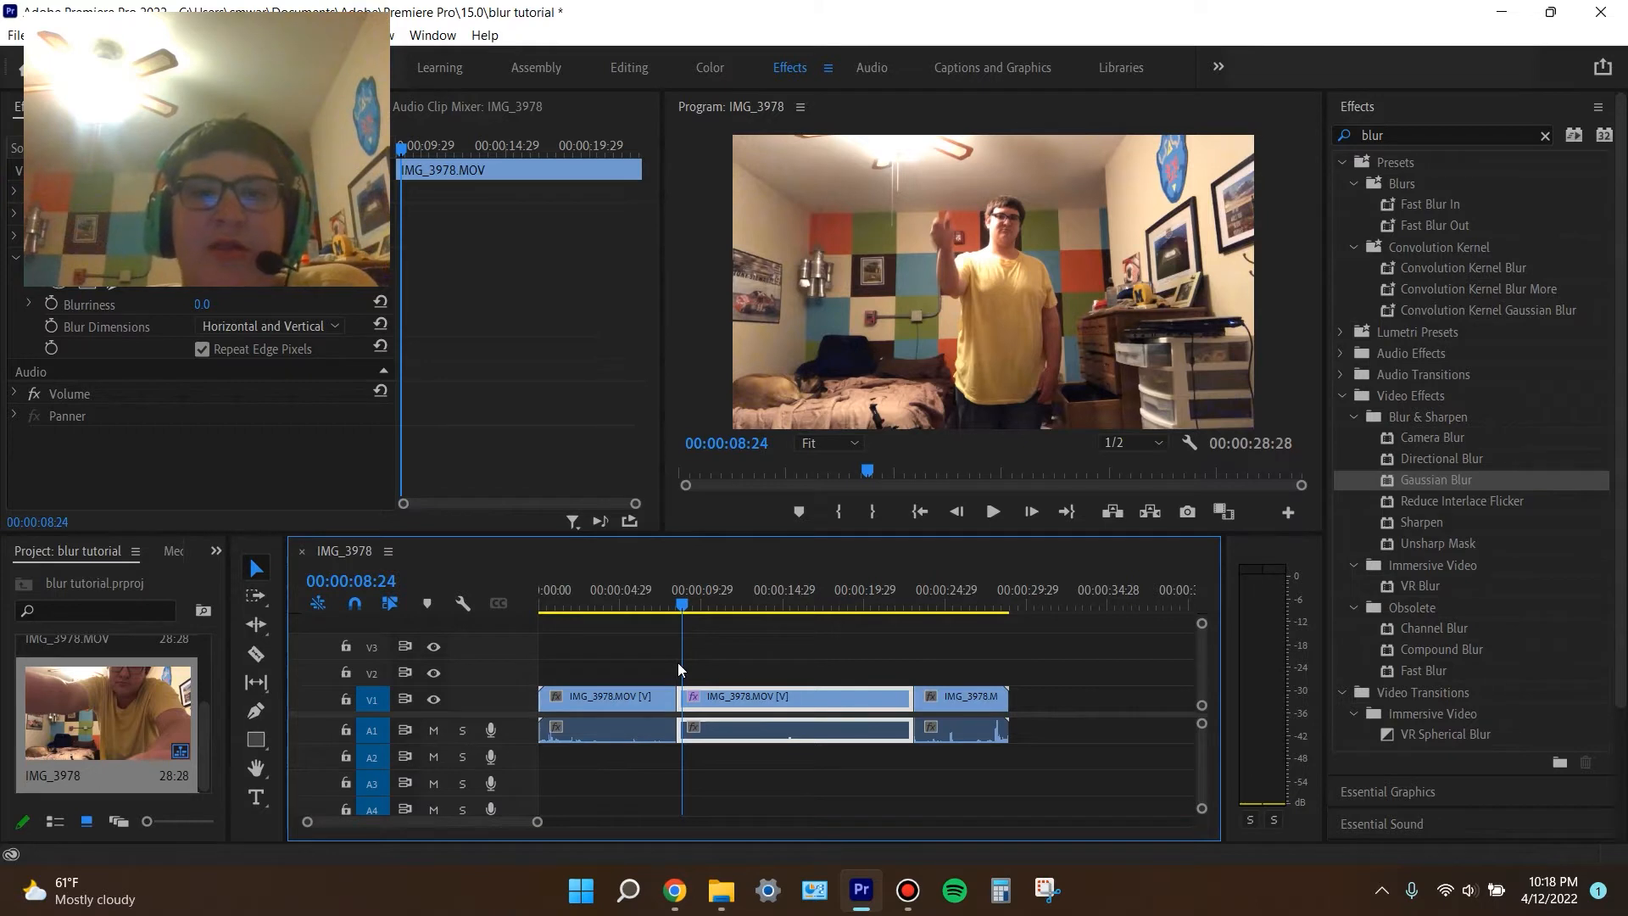
pyautogui.hotkey('shift', 'Right')
pyautogui.hotkey('shift', 'Right')
pyautogui.hotkey('shift', 'Right')
pyautogui.hotkey('shift', 'Left')
pyautogui.hotkey('shift', 'Left')
pyautogui.hotkey('shift', 'Left')
pyautogui.press('Left')
pyautogui.press('Left')
pyautogui.press('Left')
pyautogui.press('Left')
pyautogui.press('Left')
pyautogui.press('Left')
pyautogui.press('Left')
pyautogui.press('Left')
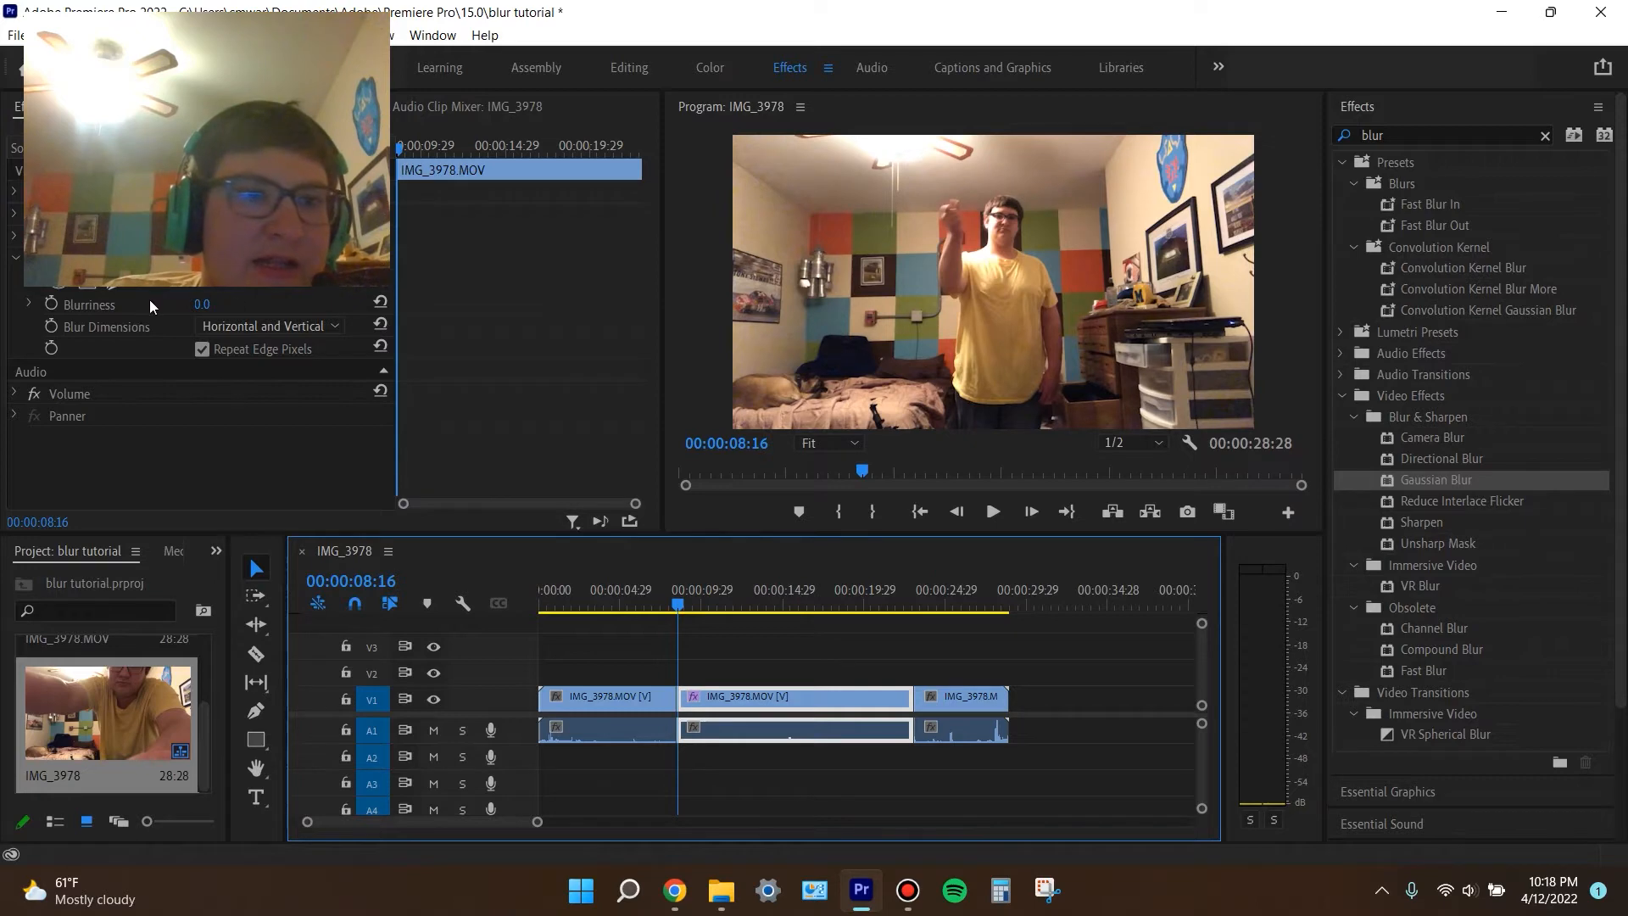
# - Add an ellipse mask to the middle clip's Gaussian Blur effect
pyautogui.click(59, 287)
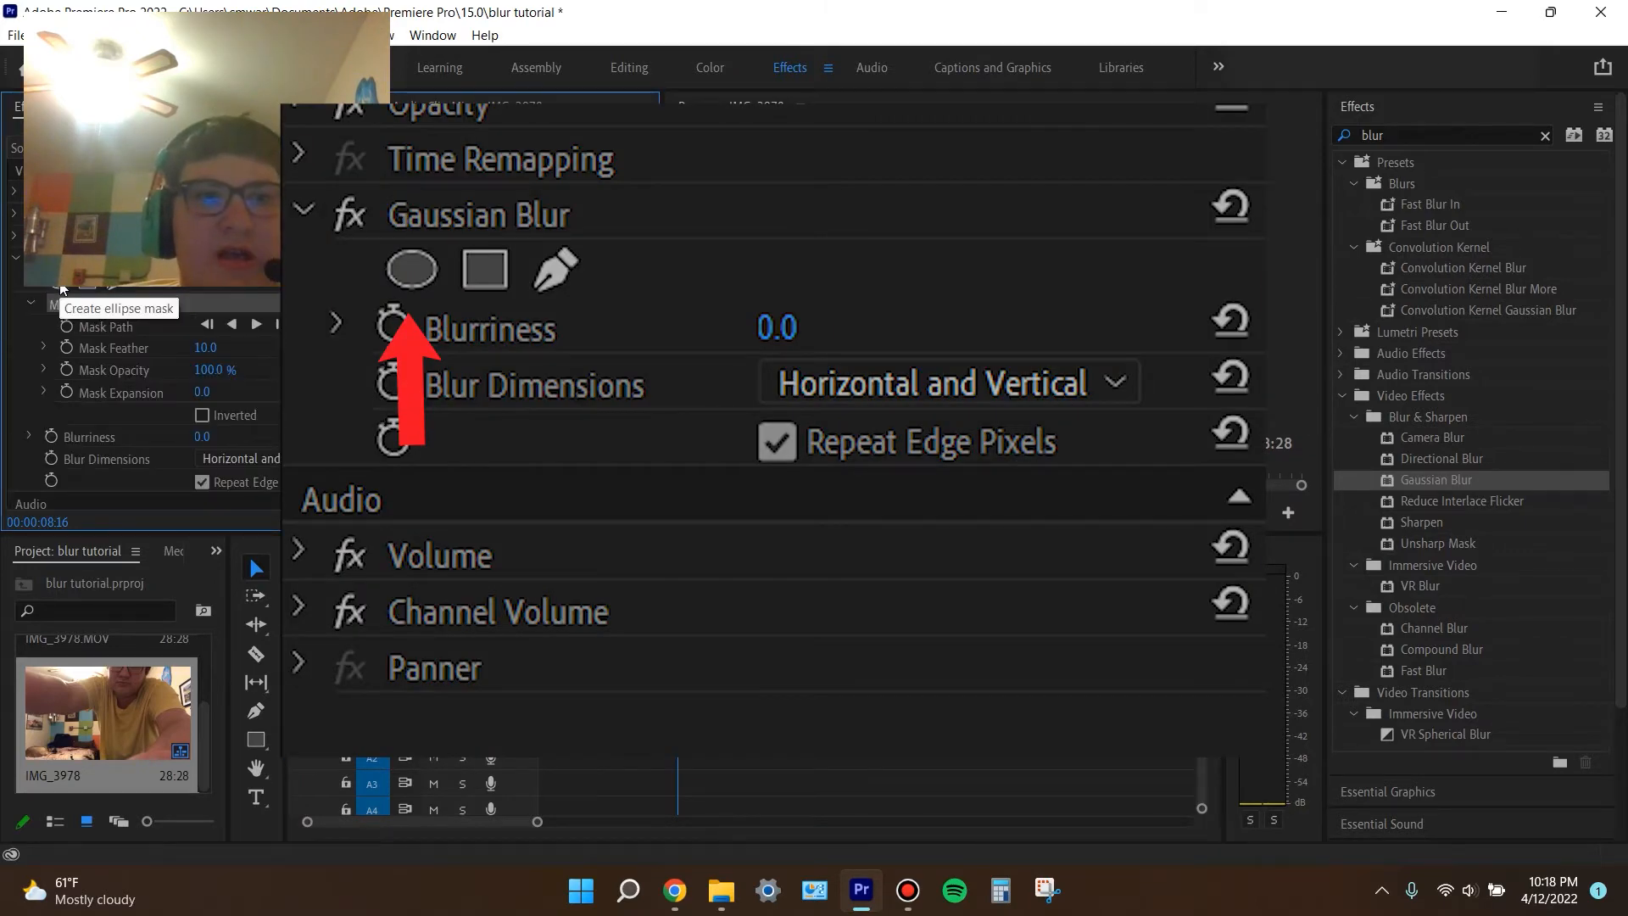
pyautogui.scroll(-3, 114, 376)
pyautogui.scroll(1, 114, 377)
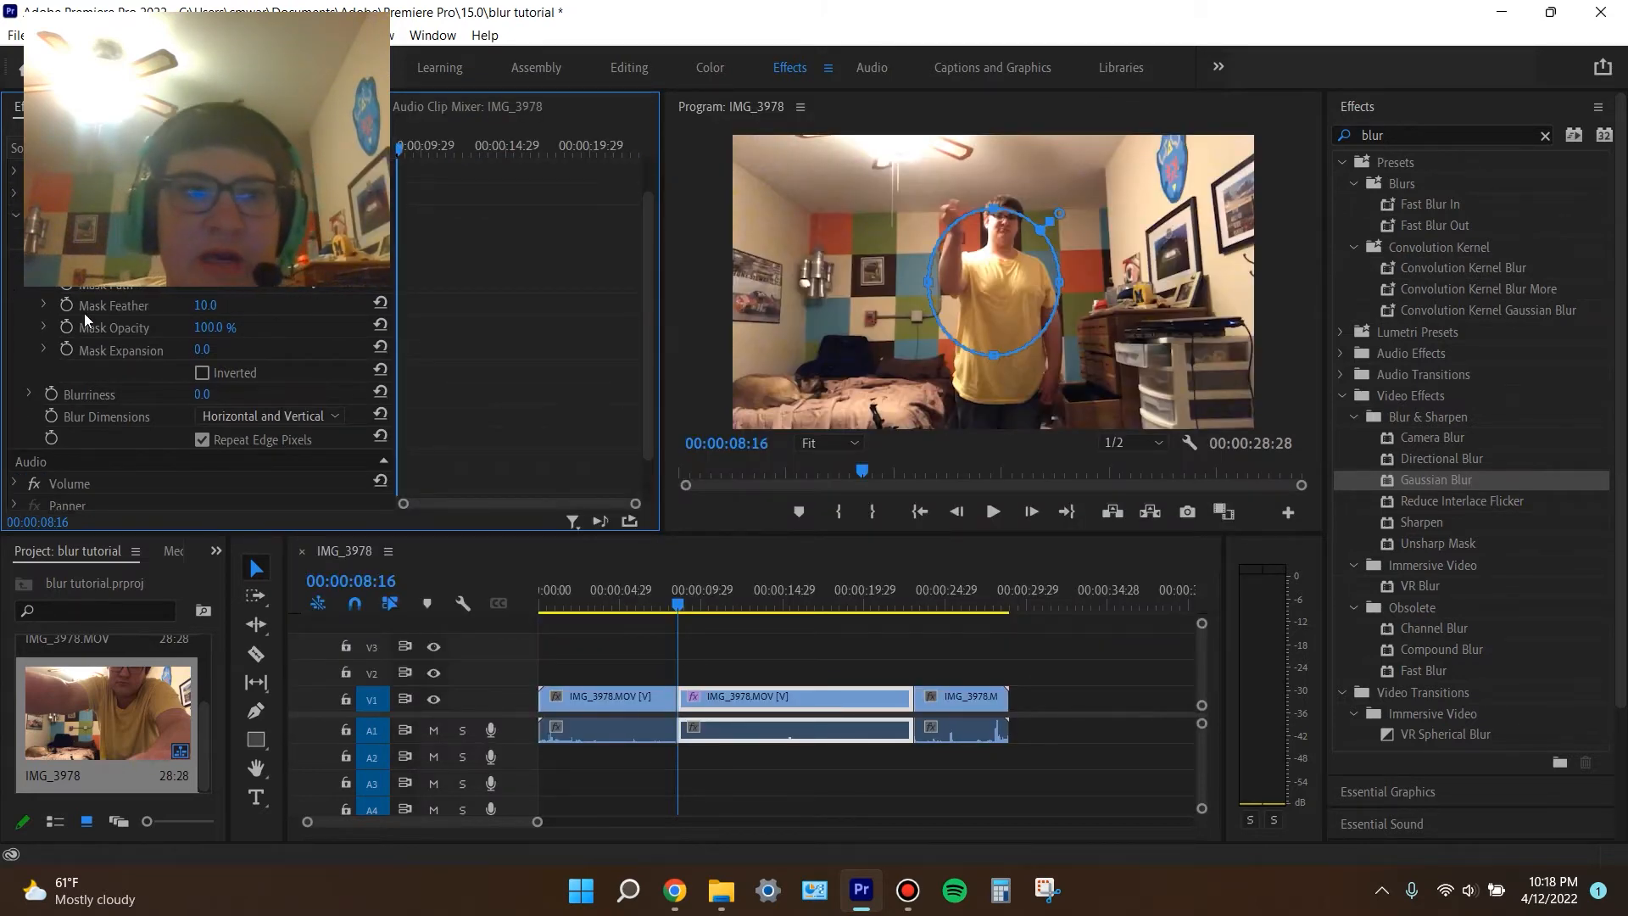
pyautogui.scroll(-2, 82, 369)
pyautogui.scroll(2, 82, 363)
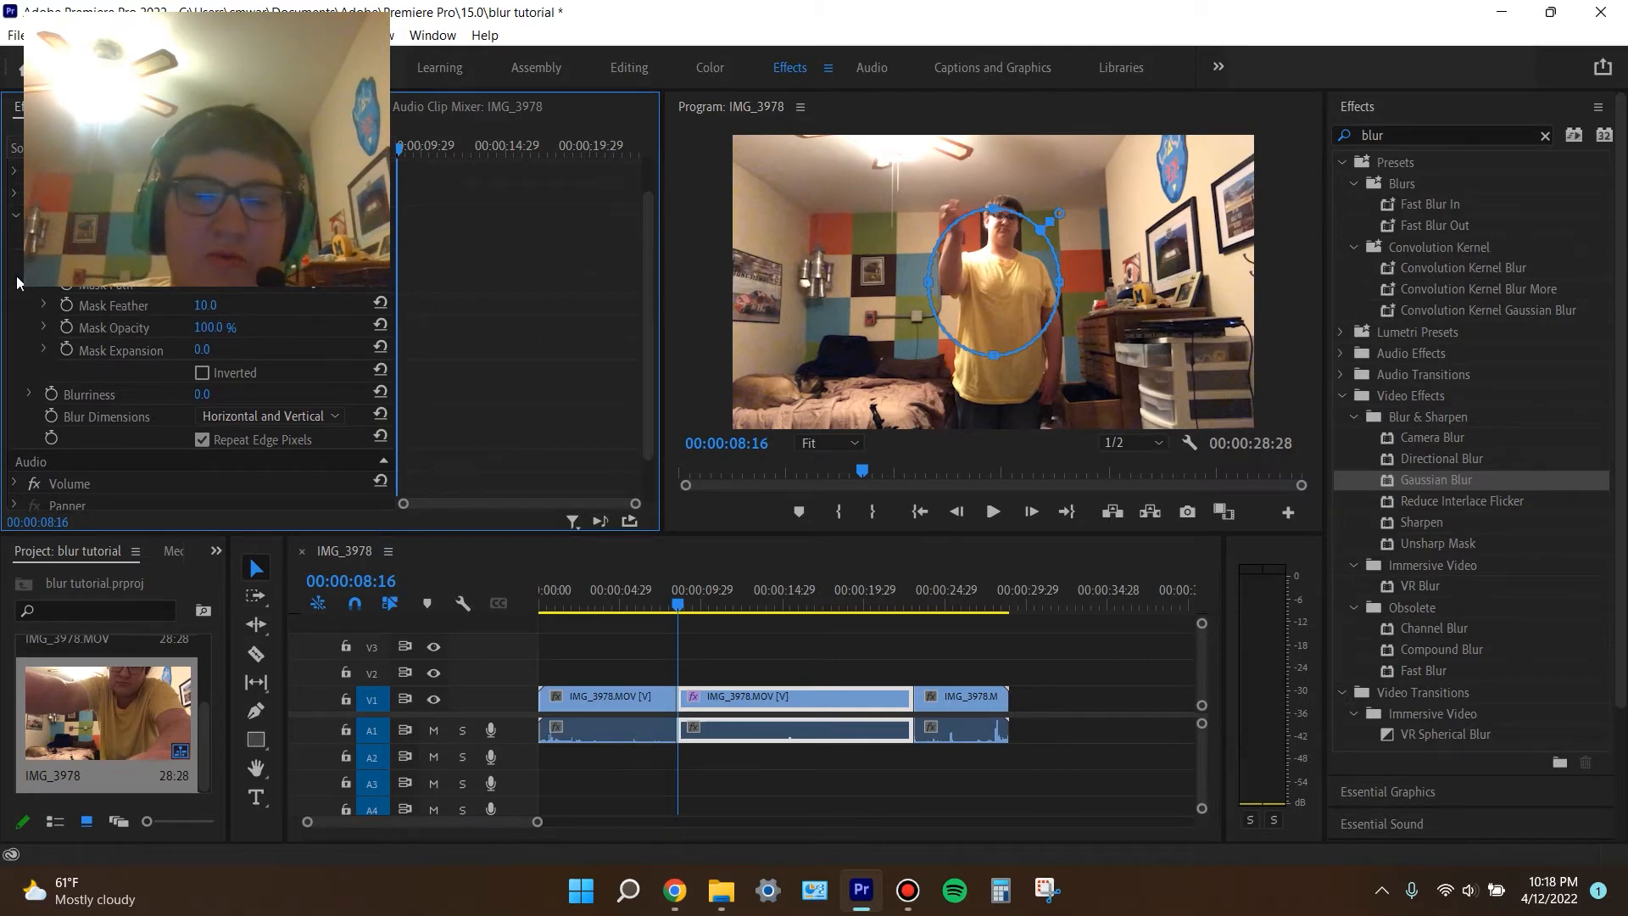
# - Step back one frame to 00:00:08:15, then move and resize the ellipse mask to fit tightly around the person's head
pyautogui.click(995, 316)
pyautogui.press('Left')
pyautogui.moveTo(994, 315); pyautogui.dragTo(1011, 257)
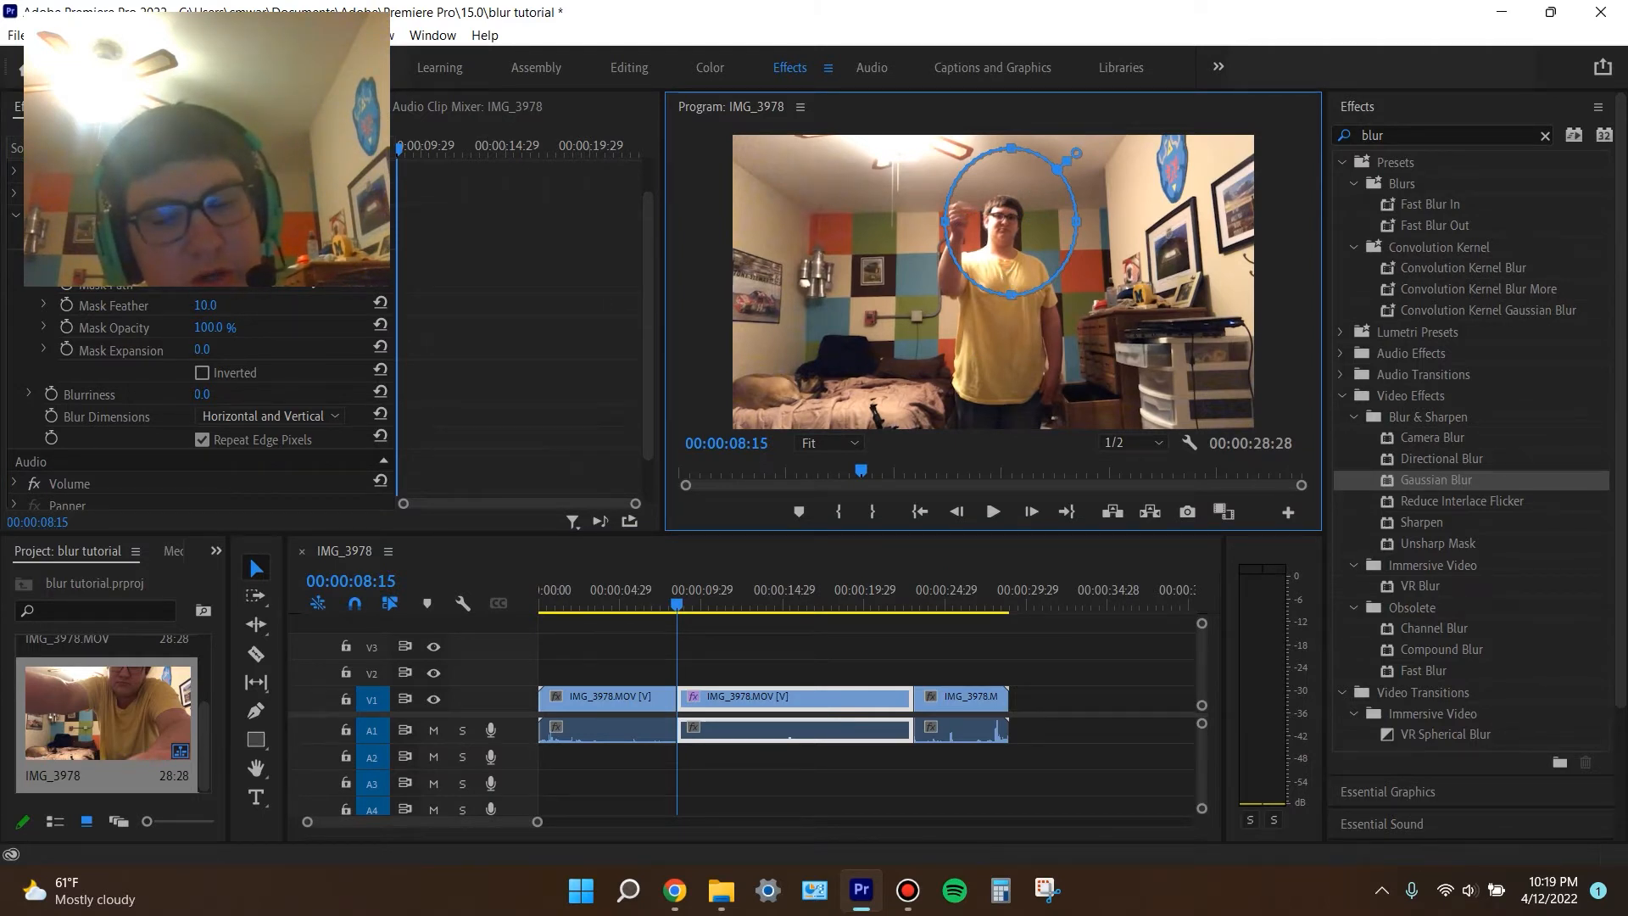
pyautogui.moveTo(1009, 292); pyautogui.dragTo(1006, 255)
pyautogui.moveTo(1014, 158); pyautogui.dragTo(973, 230)
pyautogui.moveTo(1078, 224); pyautogui.dragTo(1032, 235)
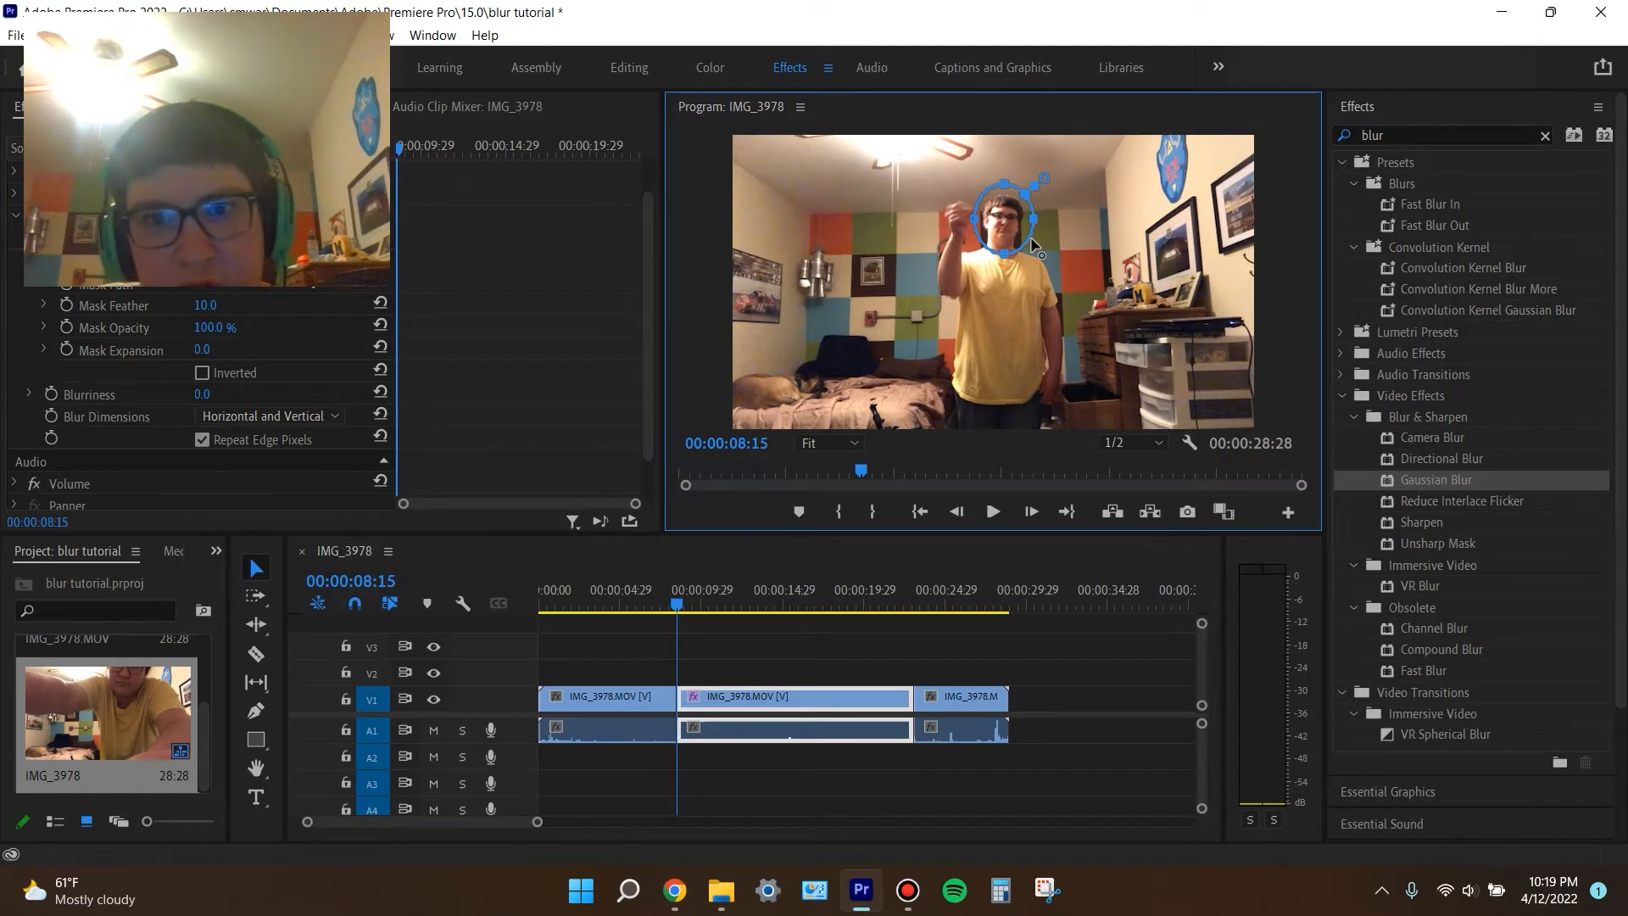
pyautogui.moveTo(1006, 254); pyautogui.dragTo(1006, 257)
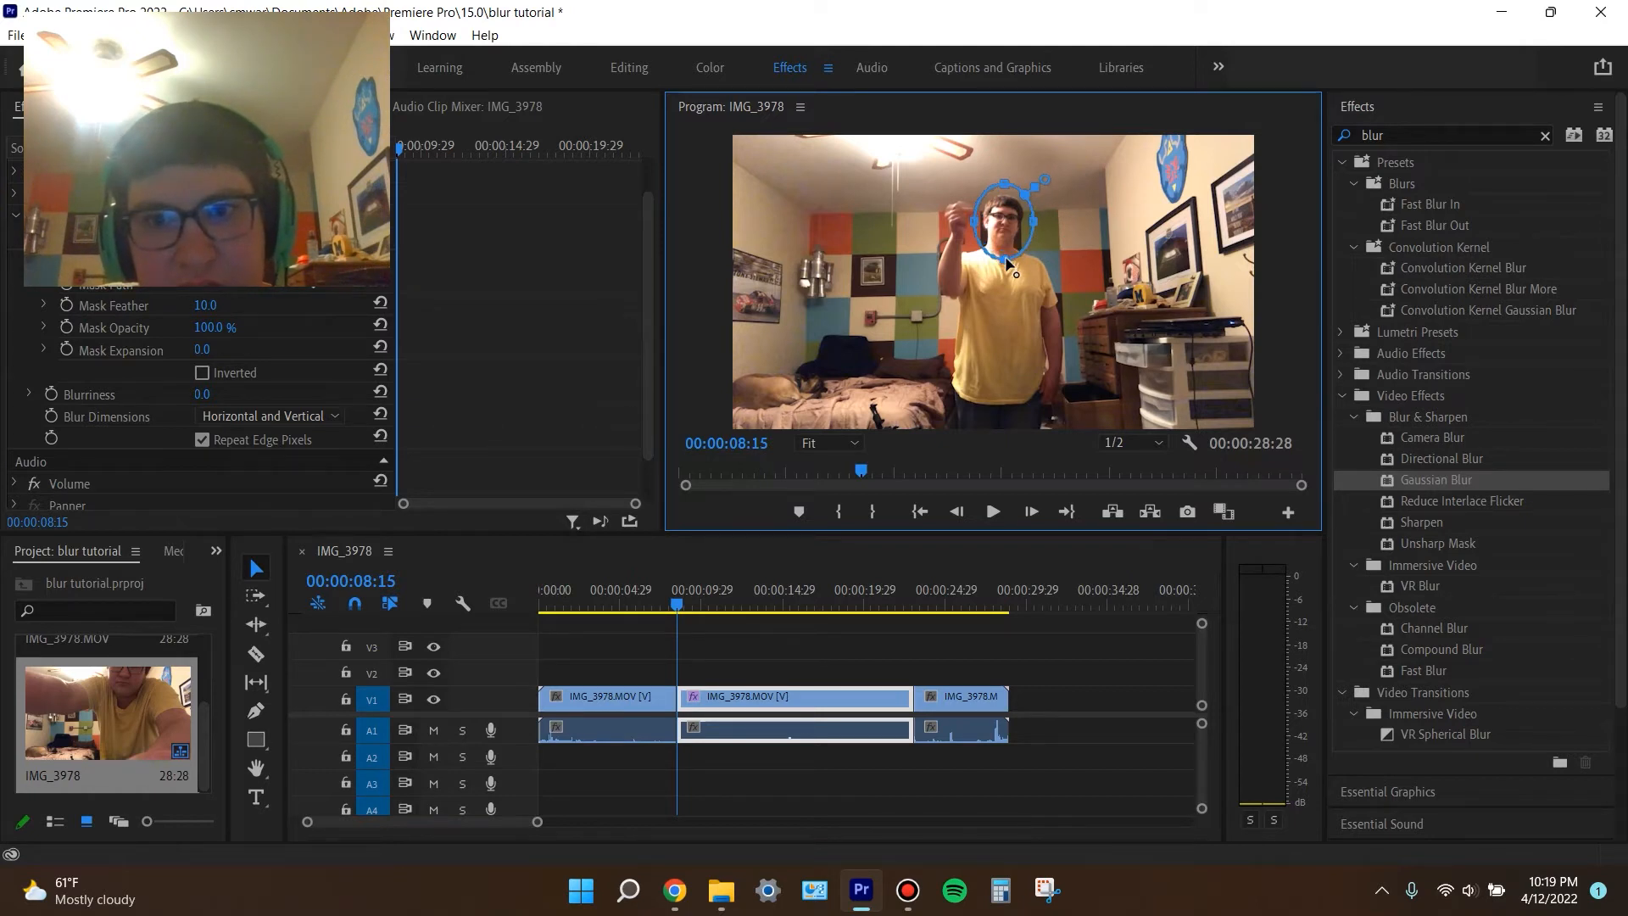
pyautogui.moveTo(1003, 184); pyautogui.dragTo(1004, 188)
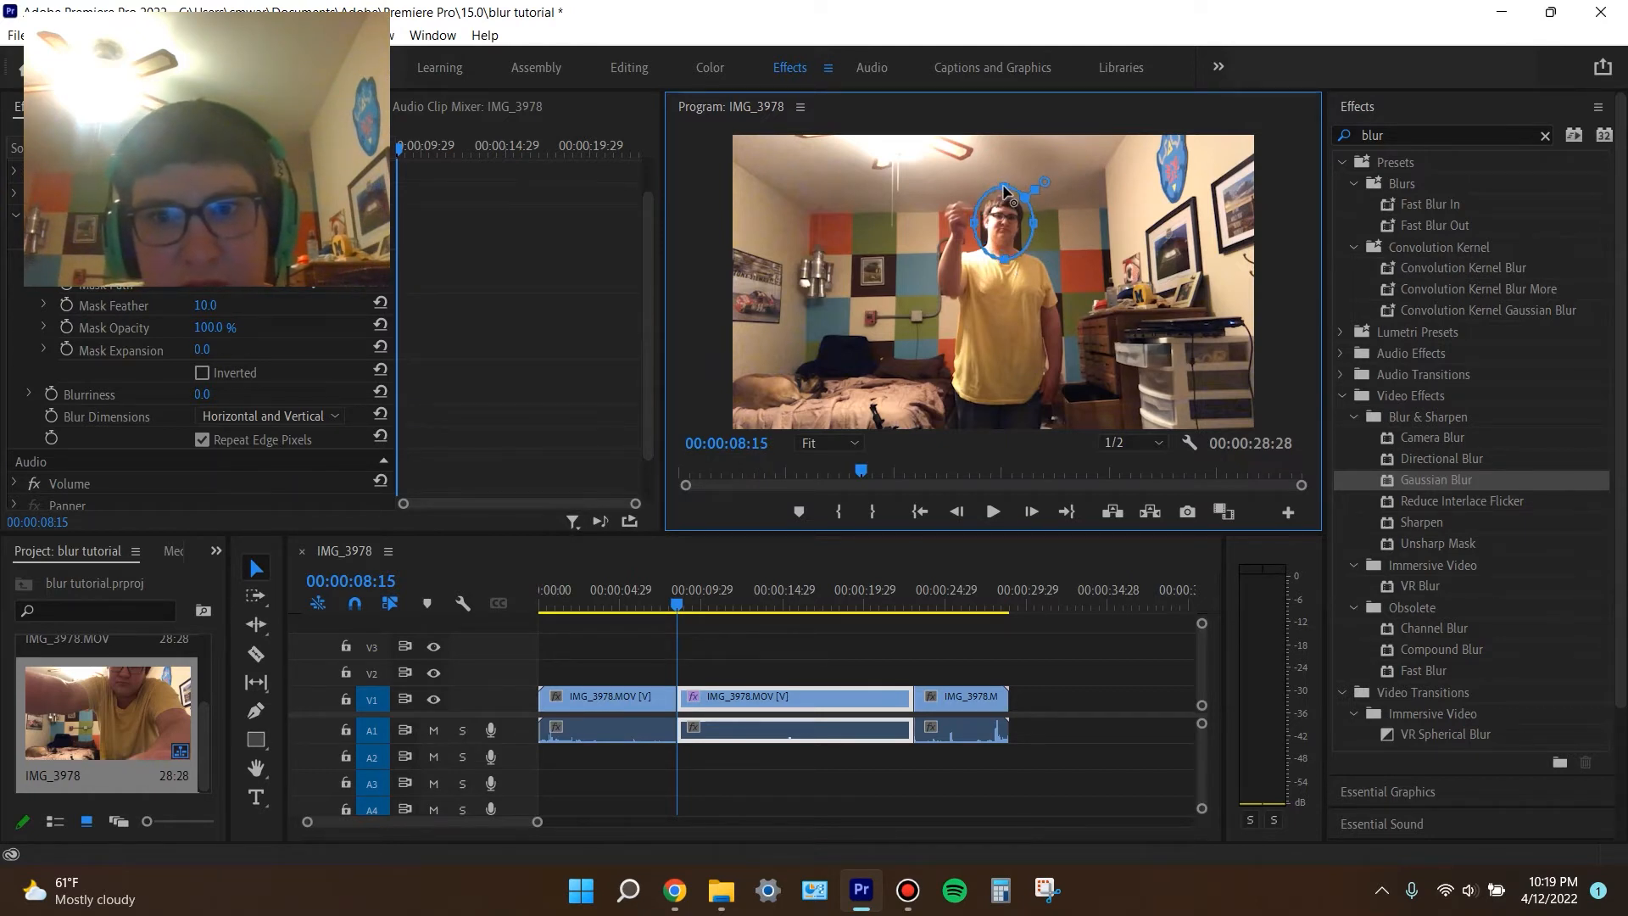
pyautogui.moveTo(1031, 229); pyautogui.dragTo(1030, 268)
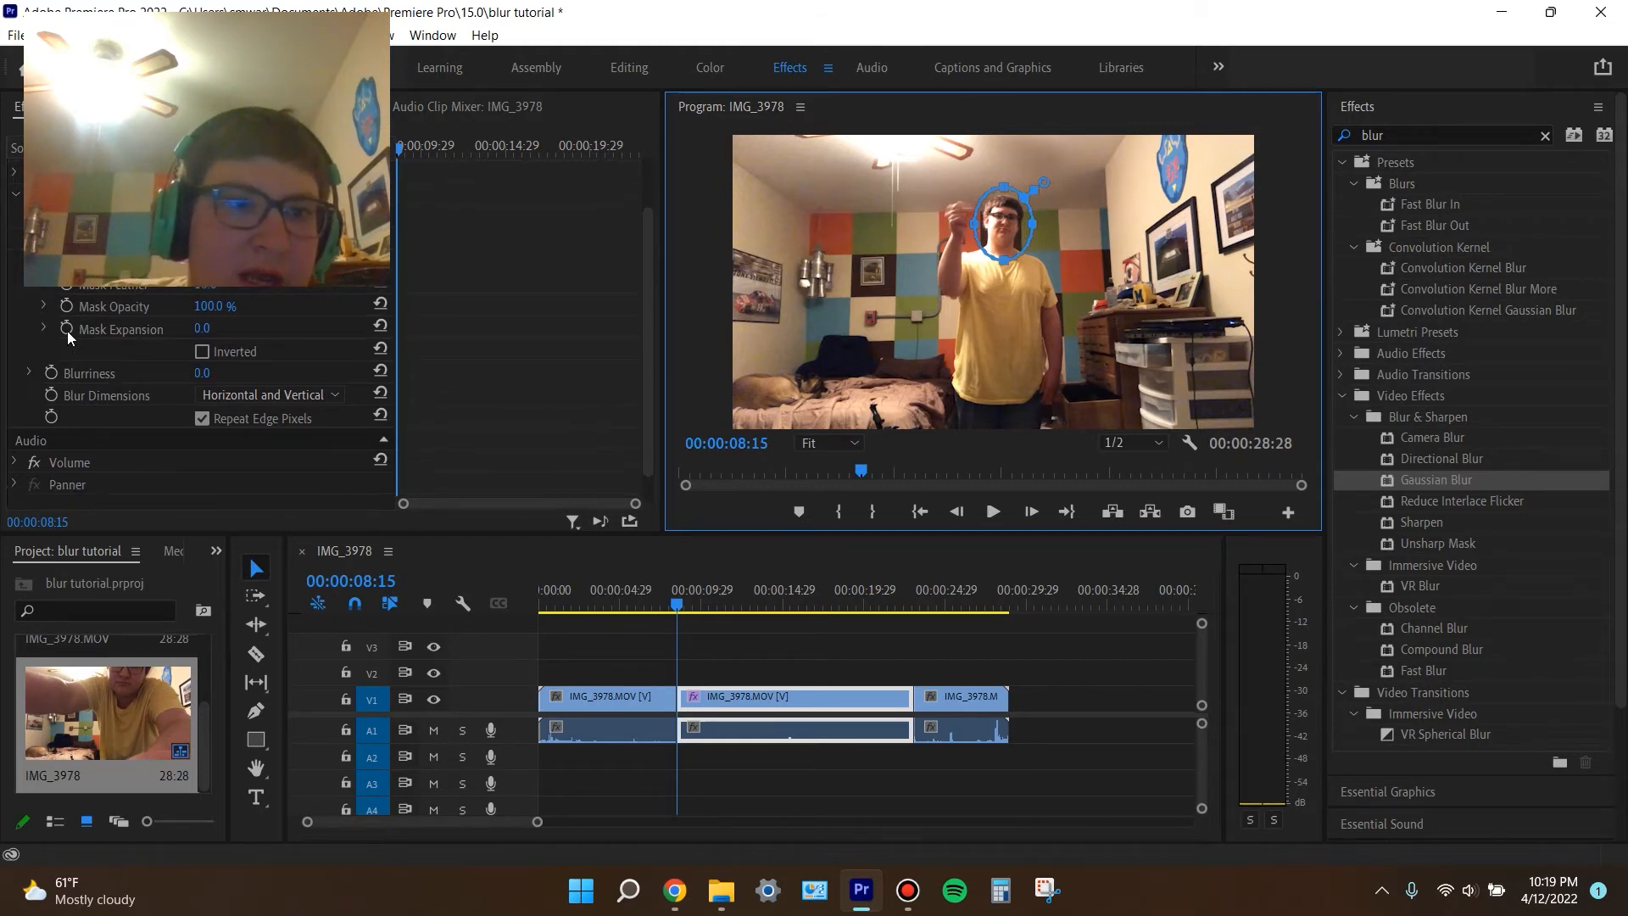
# - Set the Gaussian Blur's Blurriness to 50 and track its mask forward through the middle clip
pyautogui.scroll(-2, 97, 330)
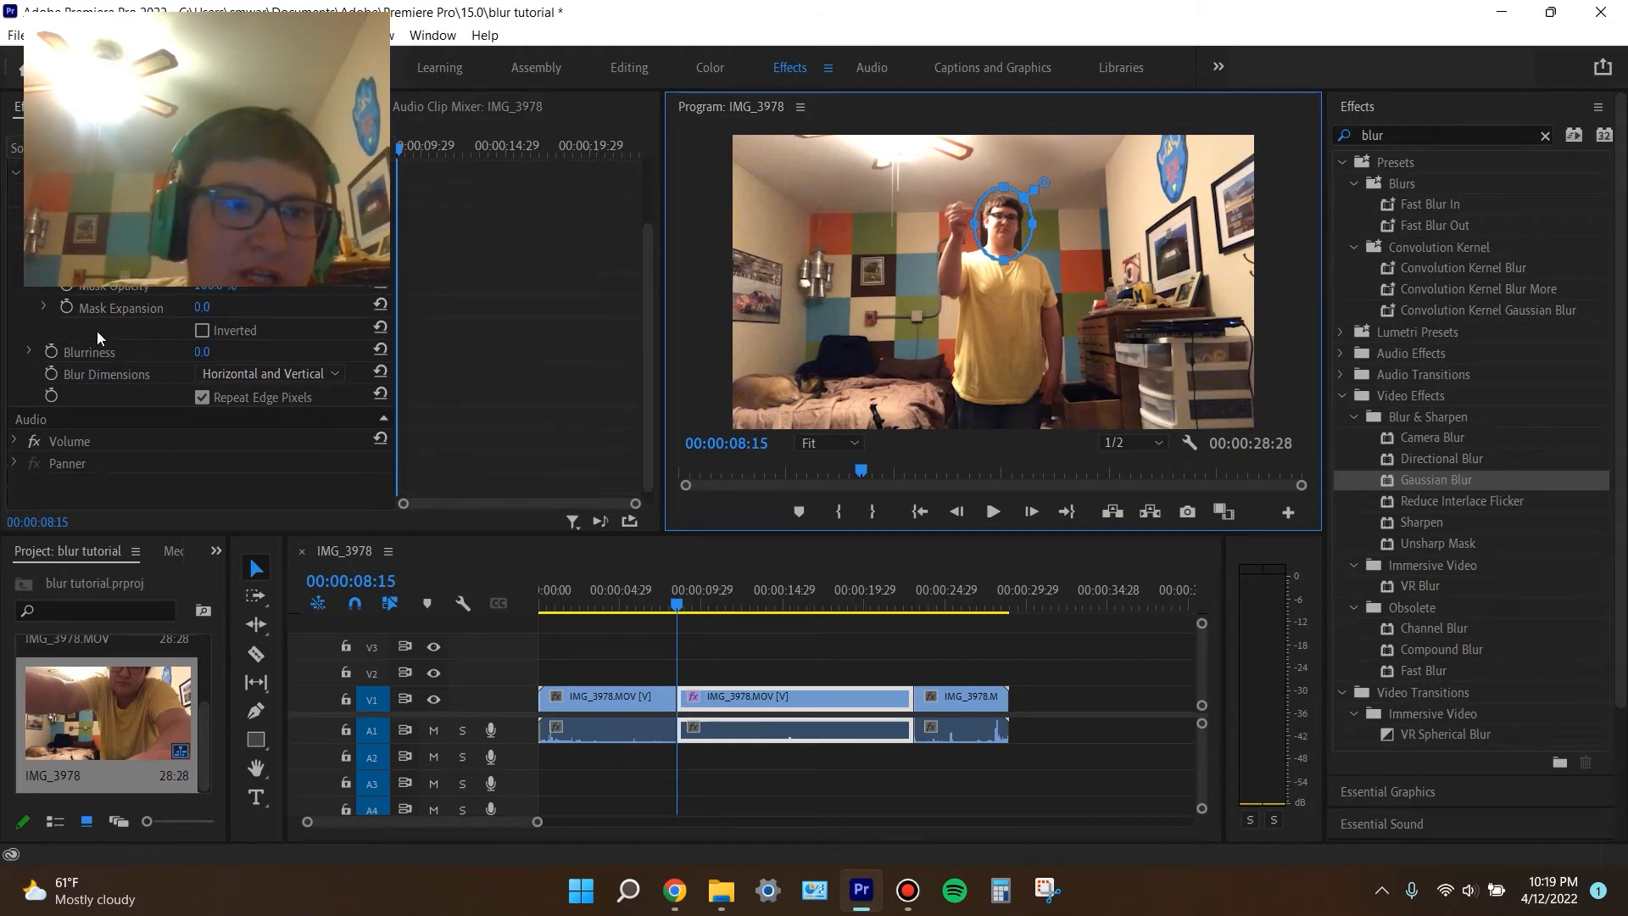
pyautogui.click(203, 351)
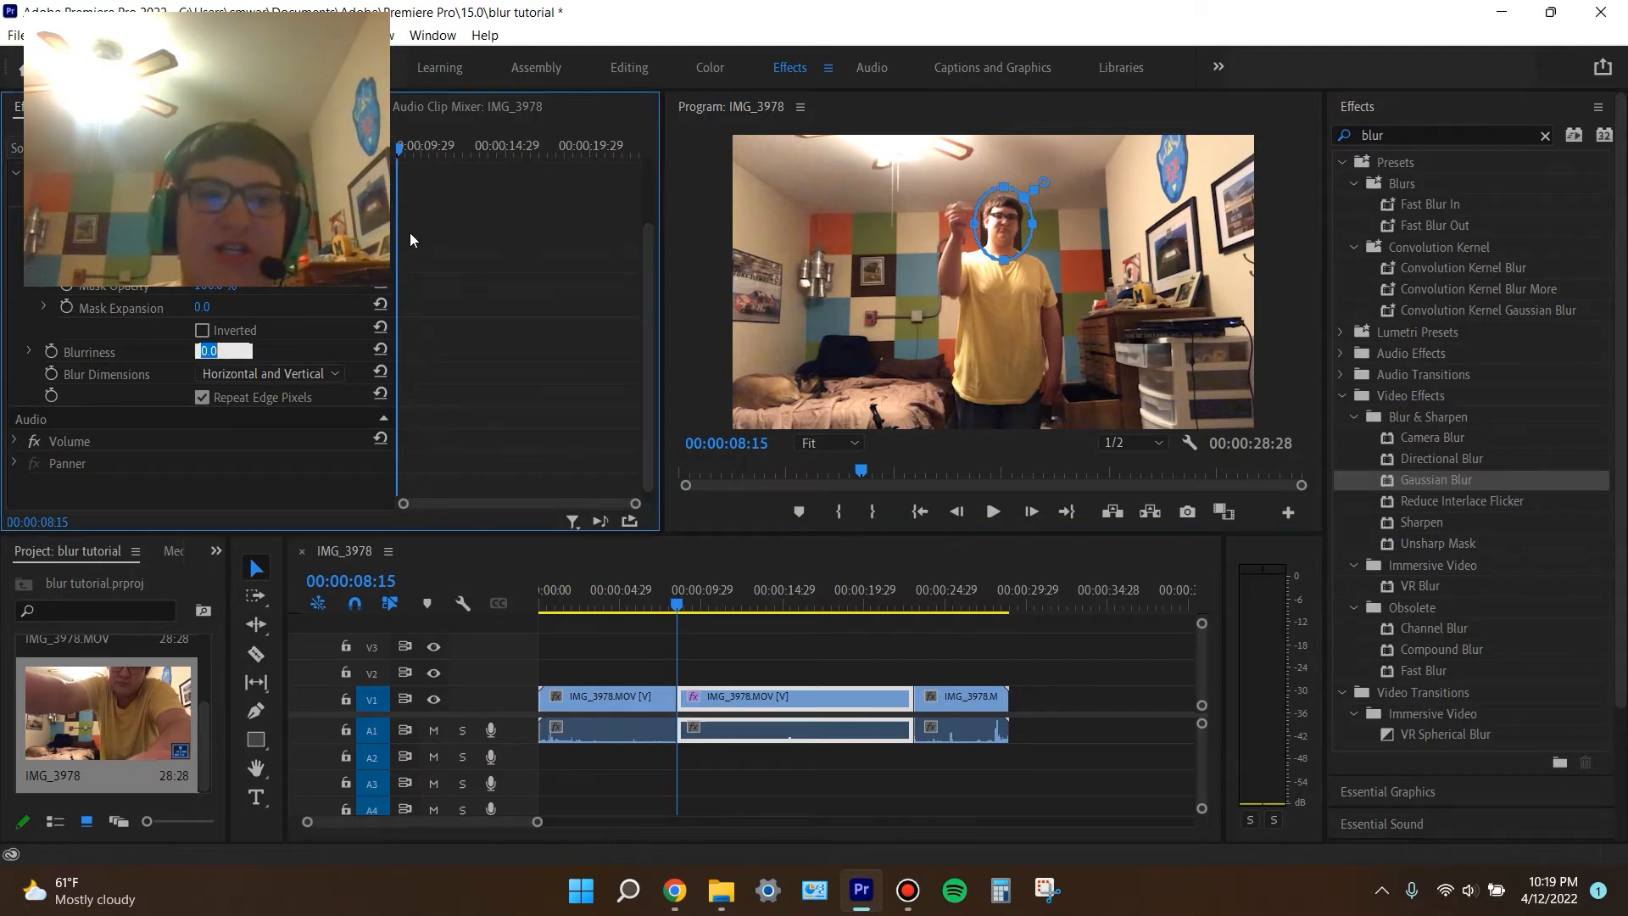
pyautogui.write('50')
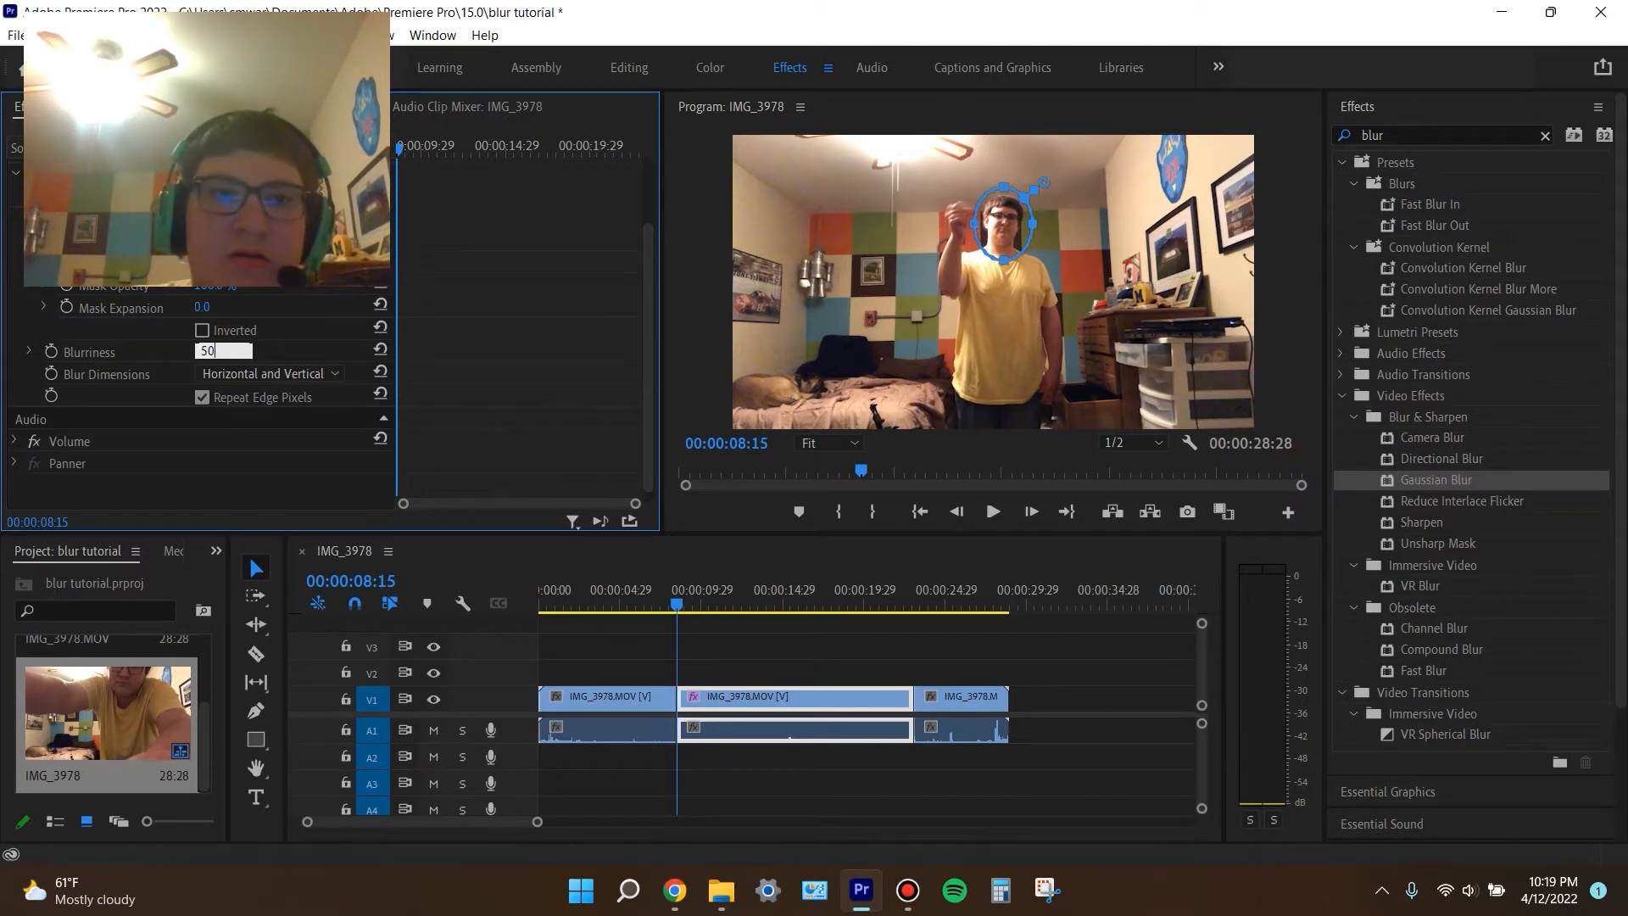
pyautogui.press('Return')
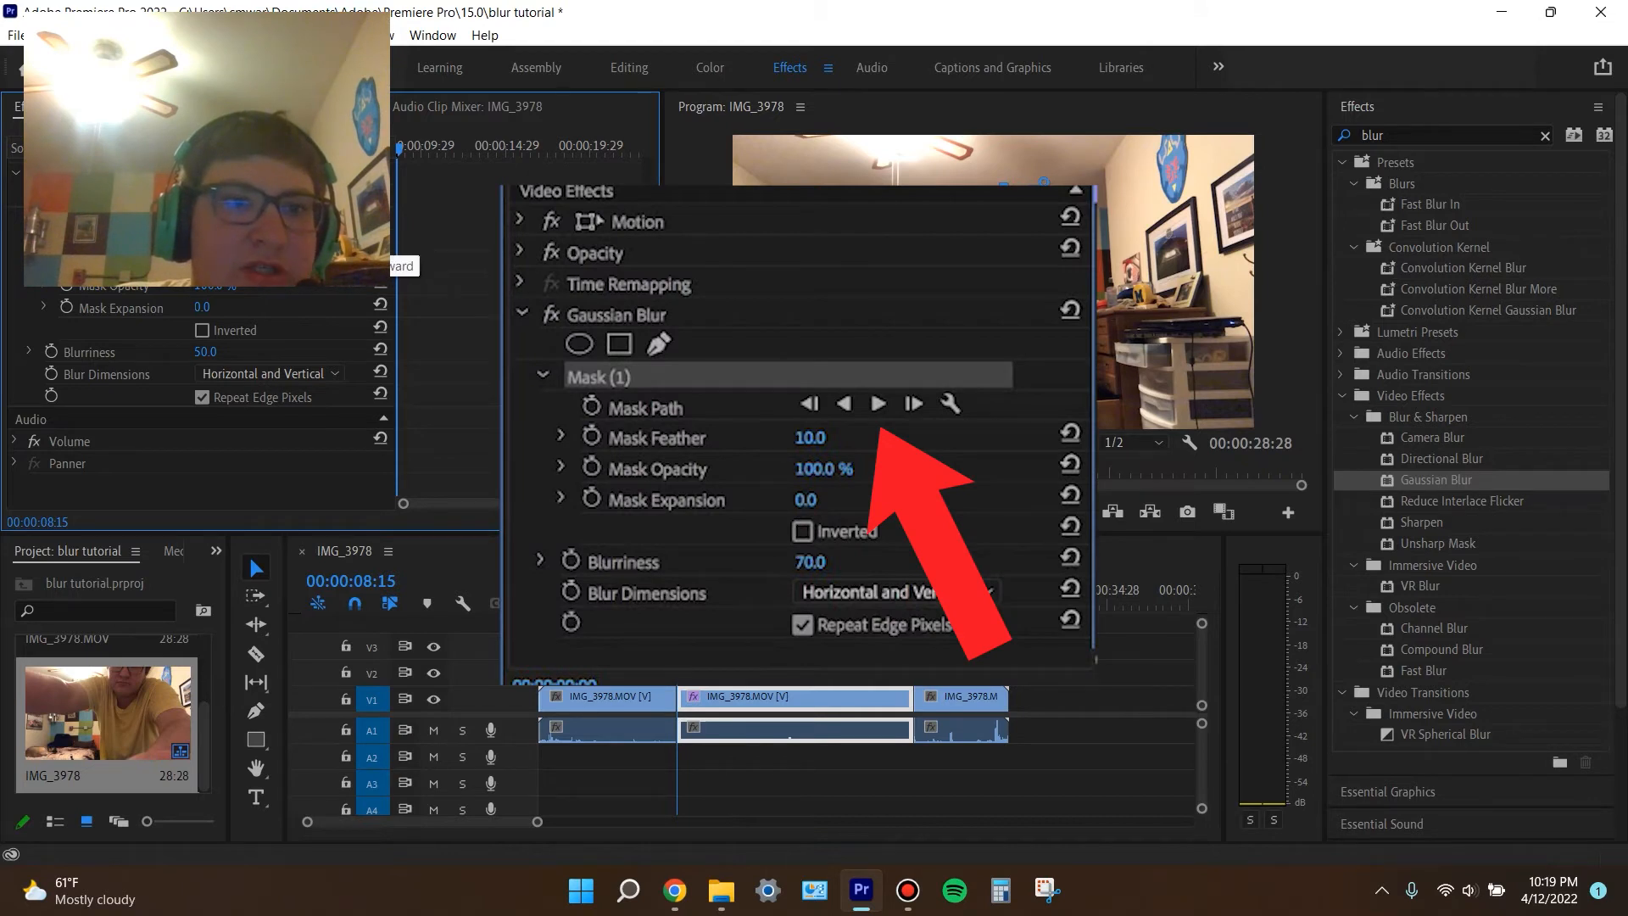
pyautogui.click(253, 243)
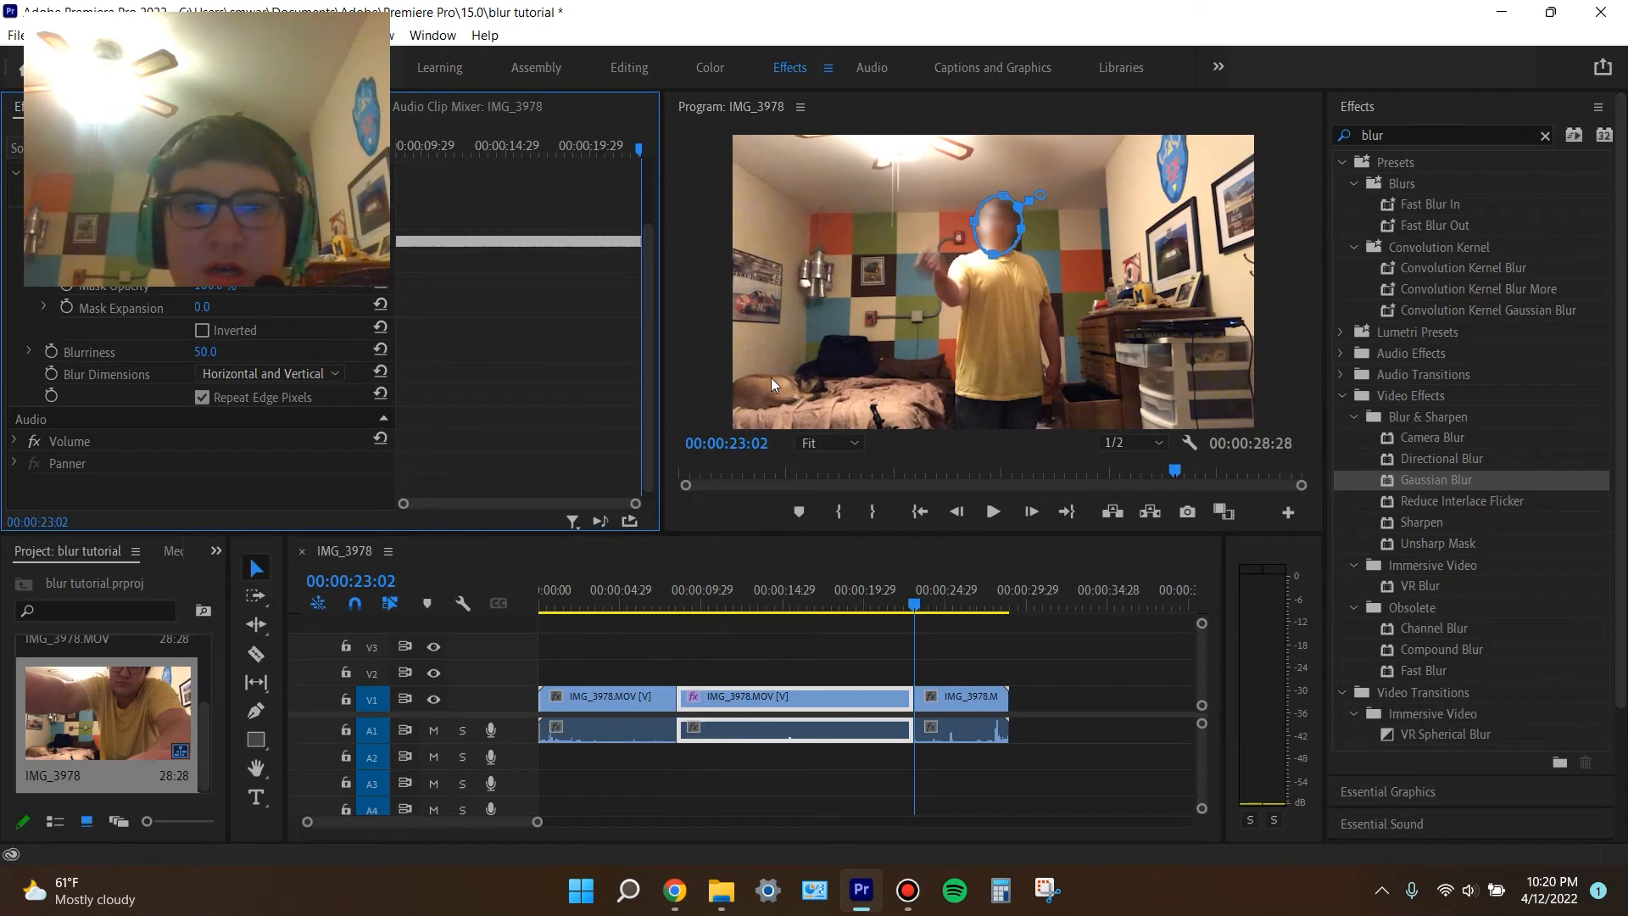
# - Play the sequence from shortly before the blurred clip into the last clip to check the tracked face blur
pyautogui.click(941, 618)
pyautogui.press('space')
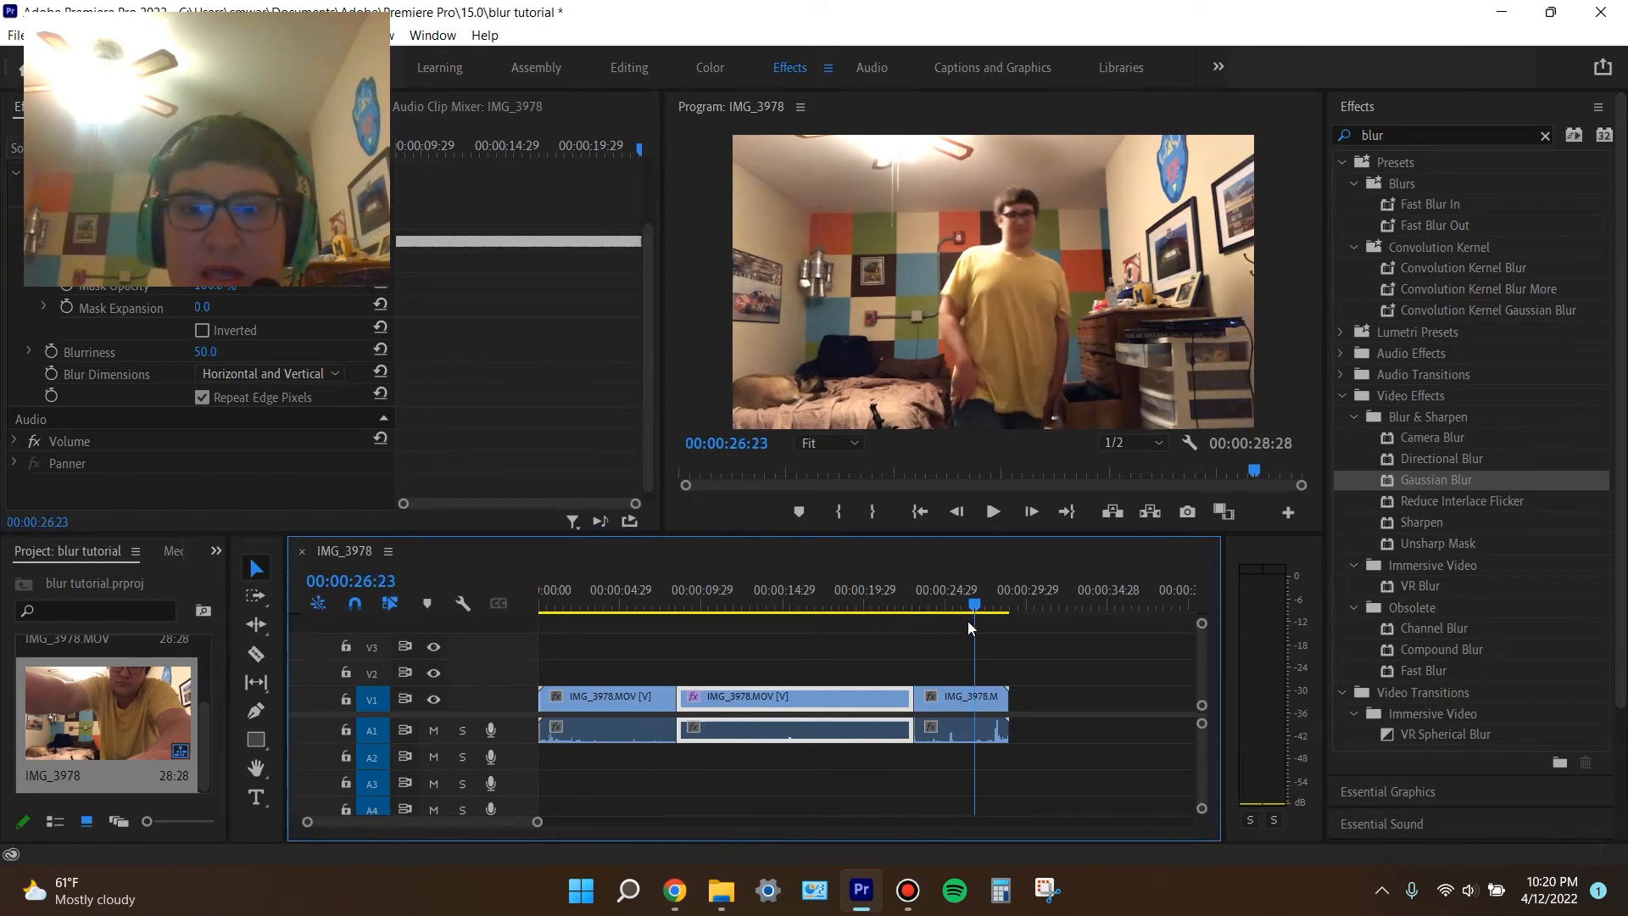
pyautogui.moveTo(872, 648); pyautogui.dragTo(645, 695)
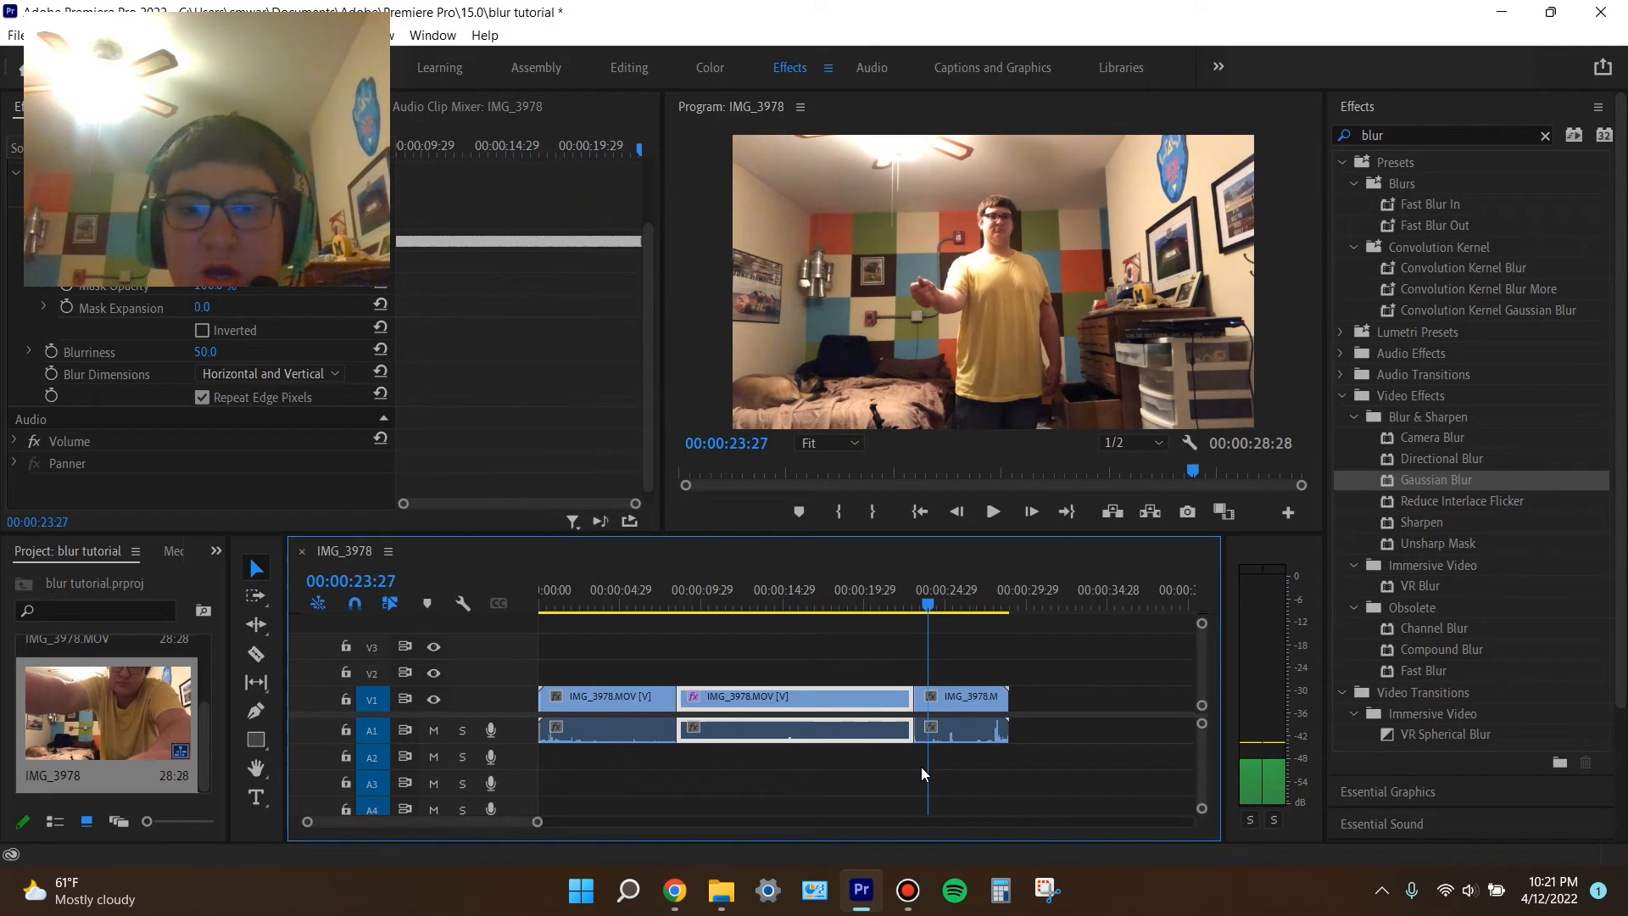
pyautogui.click(659, 729)
pyautogui.click(657, 728)
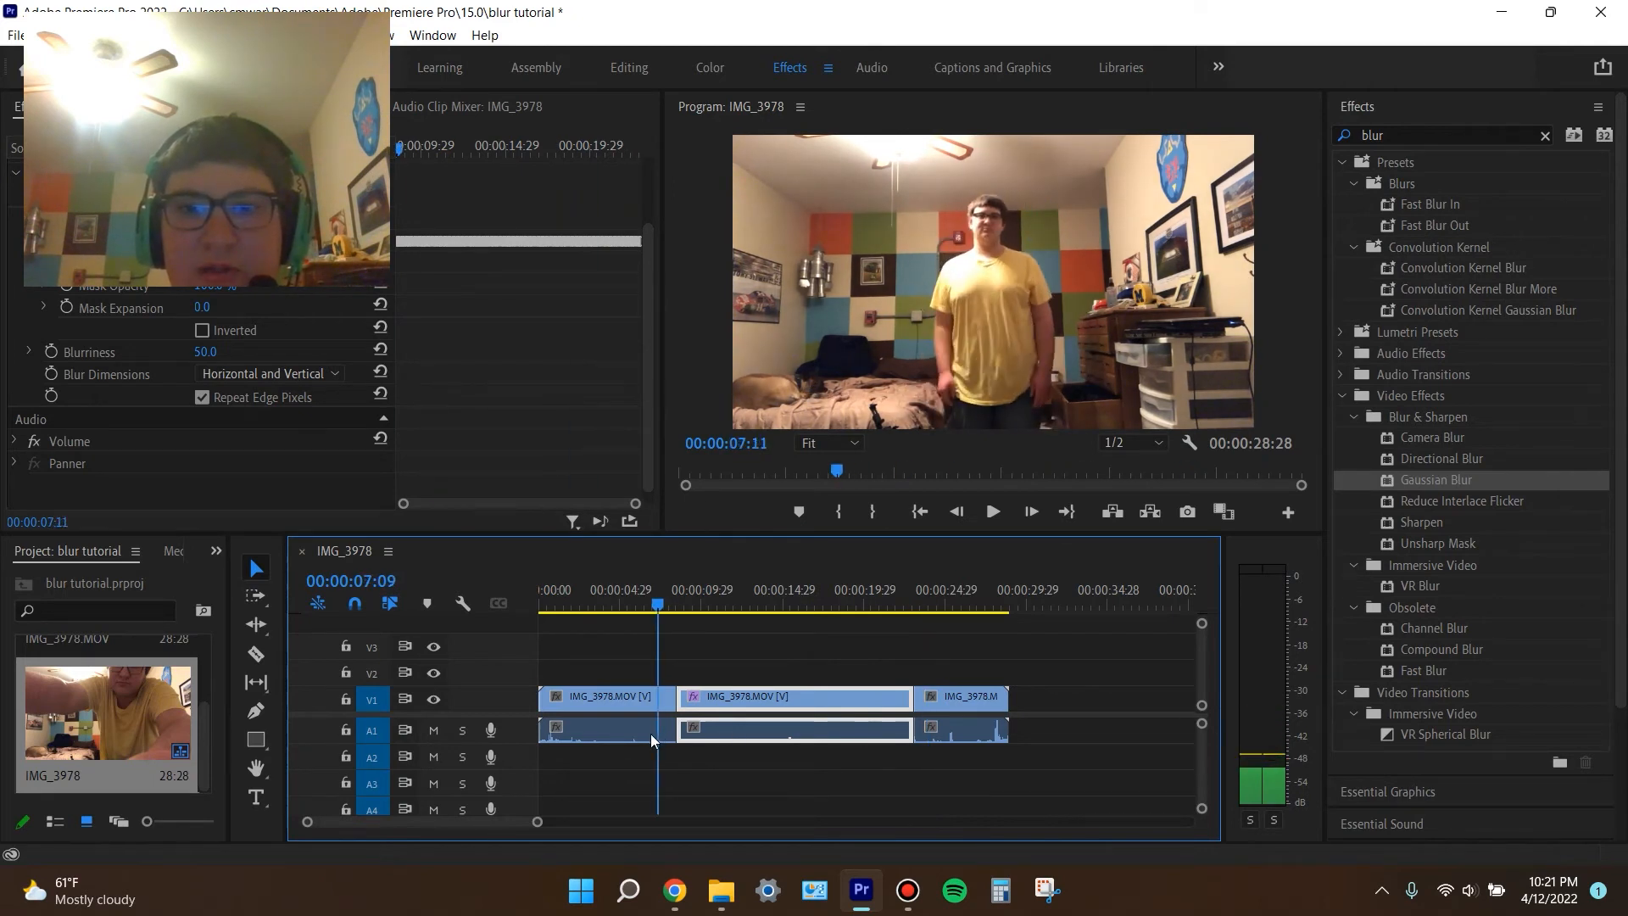
pyautogui.click(993, 512)
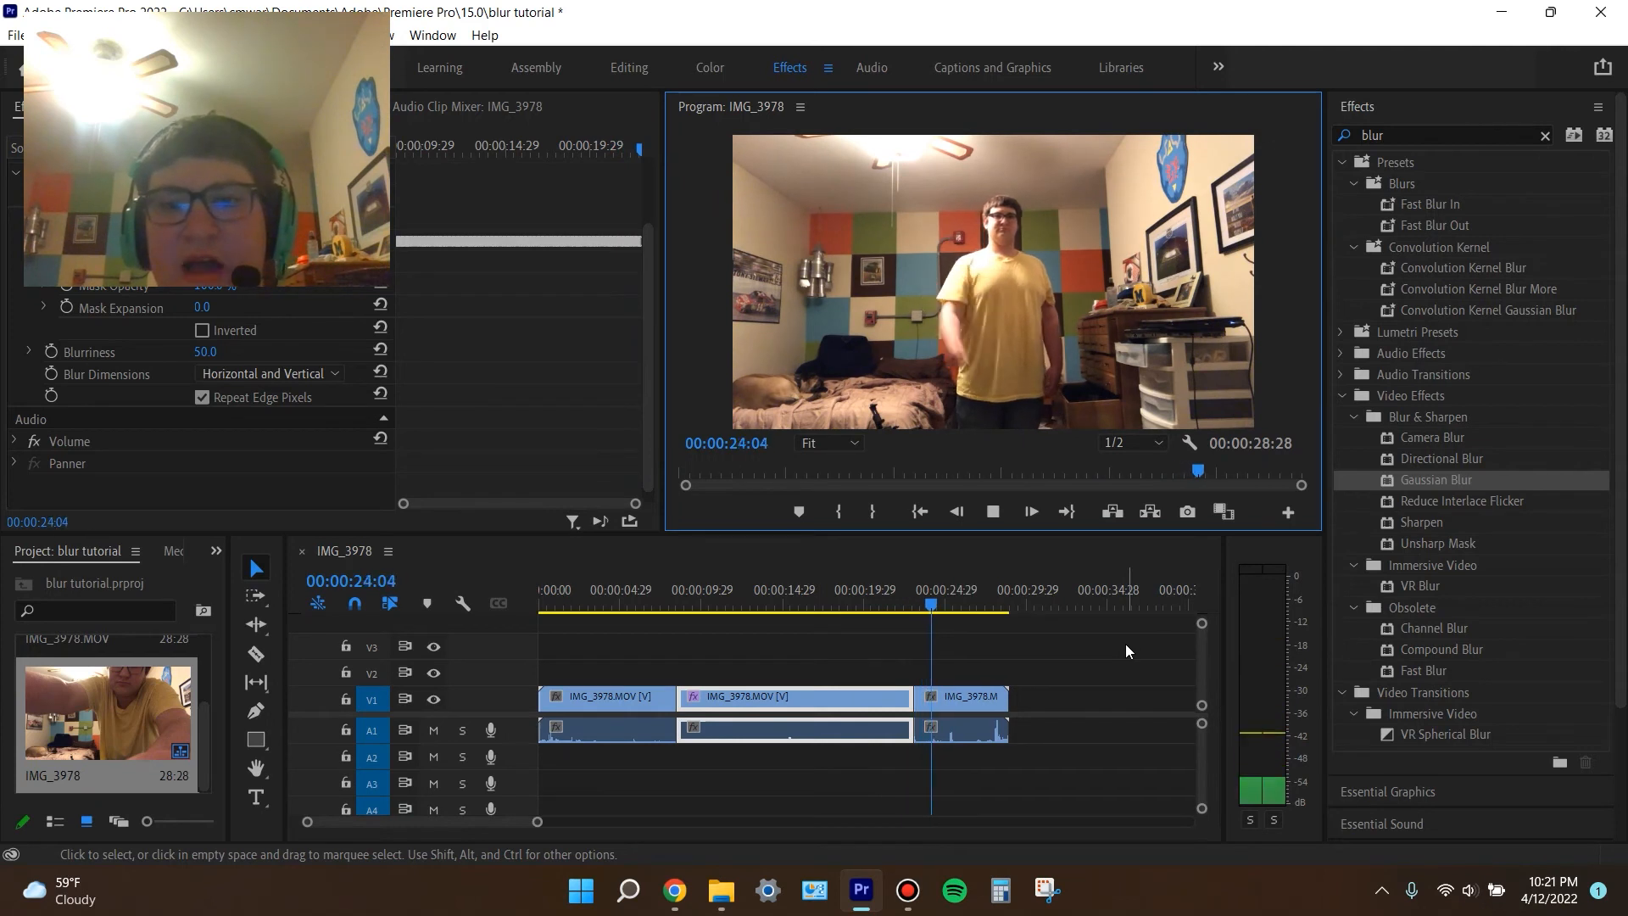
pyautogui.click(999, 516)
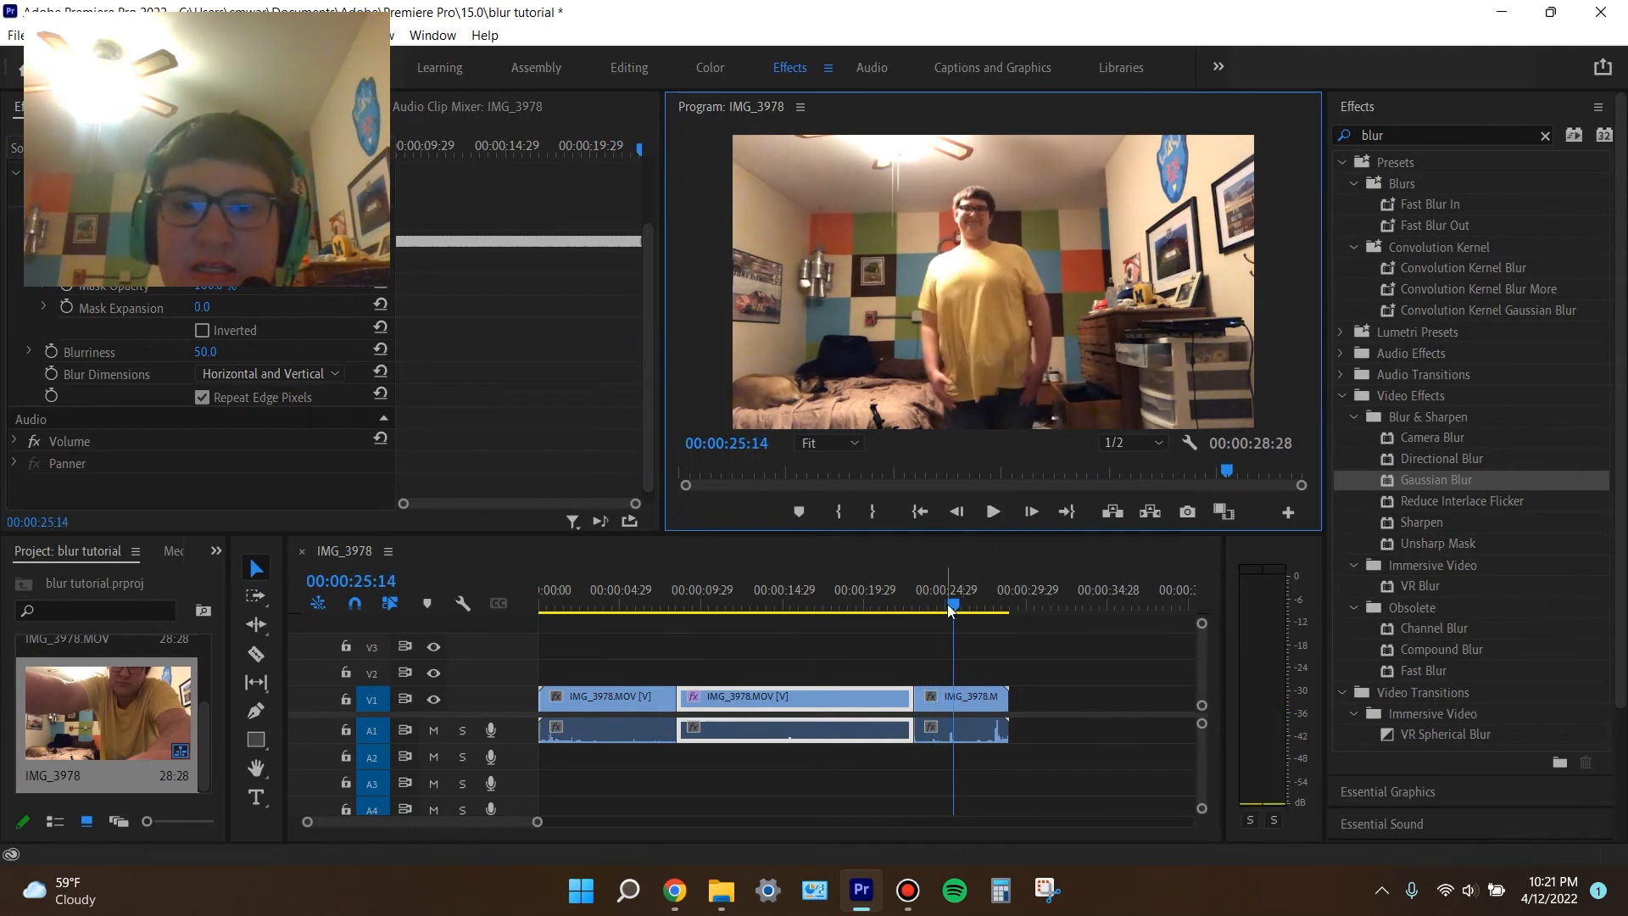
# - Scrub from just before the blurred clip to the last clip to examine how the blur follows the head
pyautogui.moveTo(948, 604); pyautogui.dragTo(902, 606)
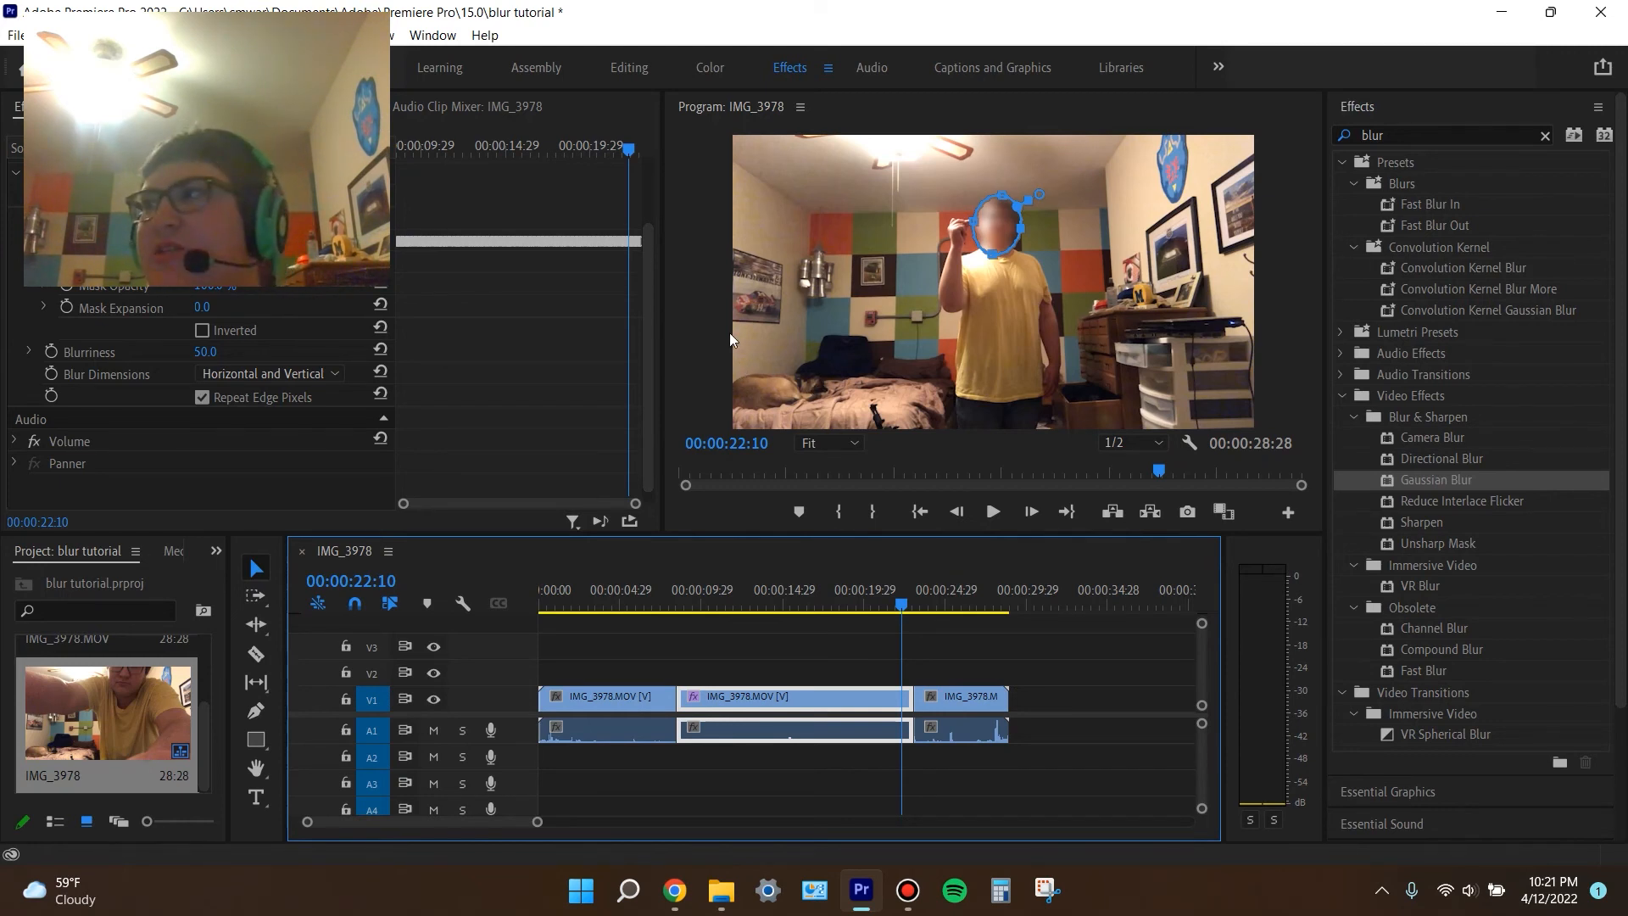
pyautogui.moveTo(905, 605); pyautogui.dragTo(674, 676)
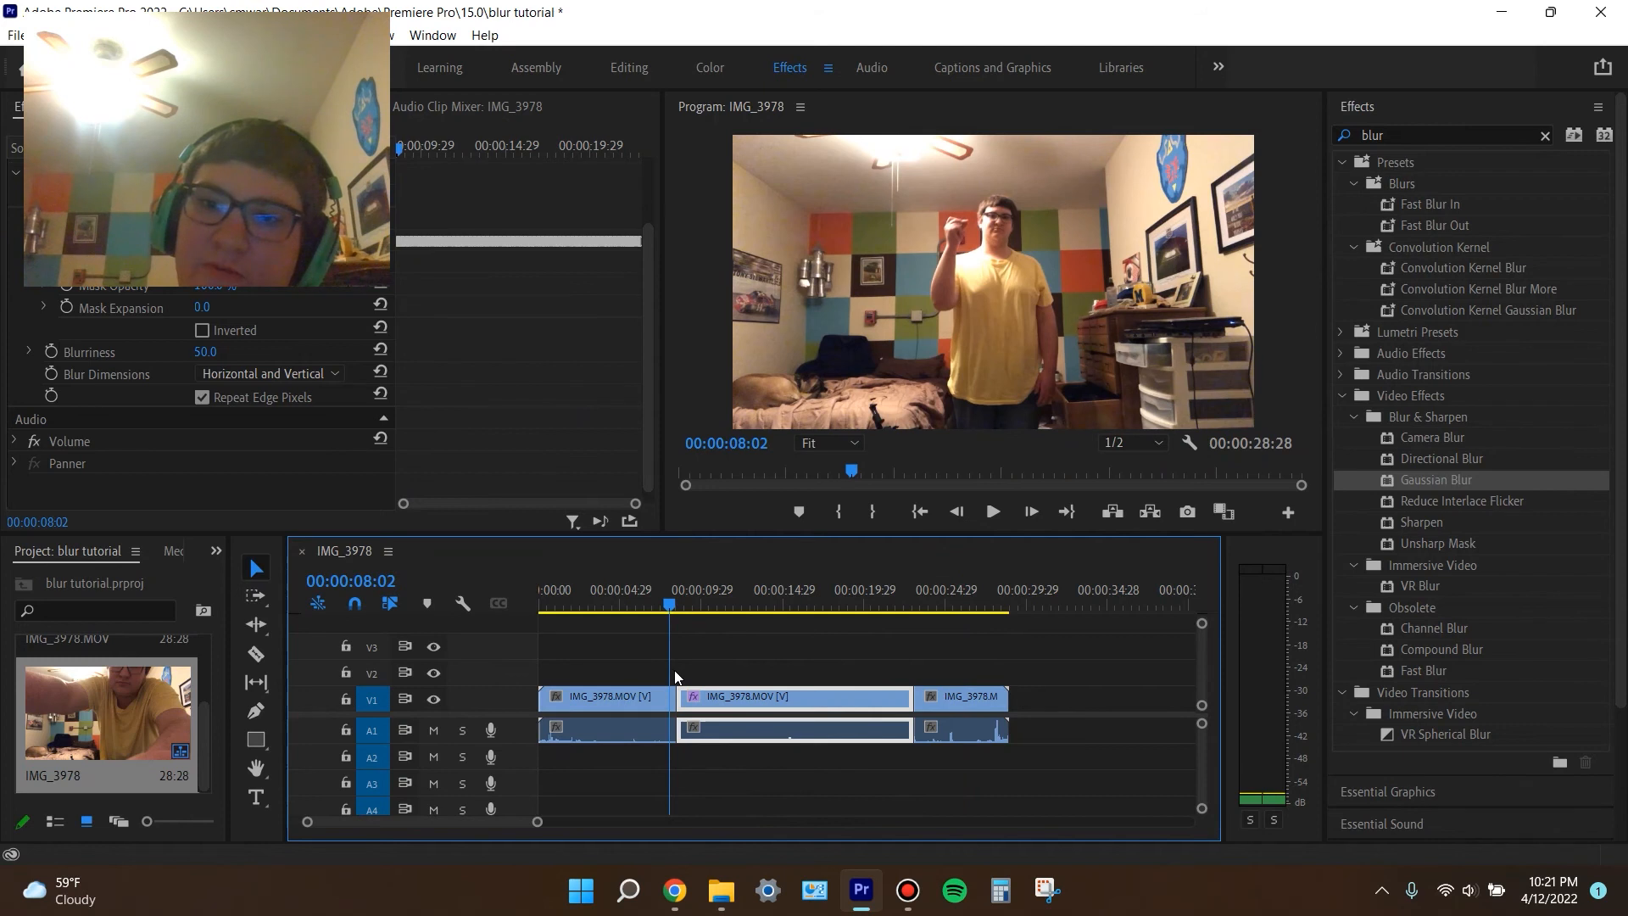
pyautogui.moveTo(674, 675); pyautogui.dragTo(724, 723)
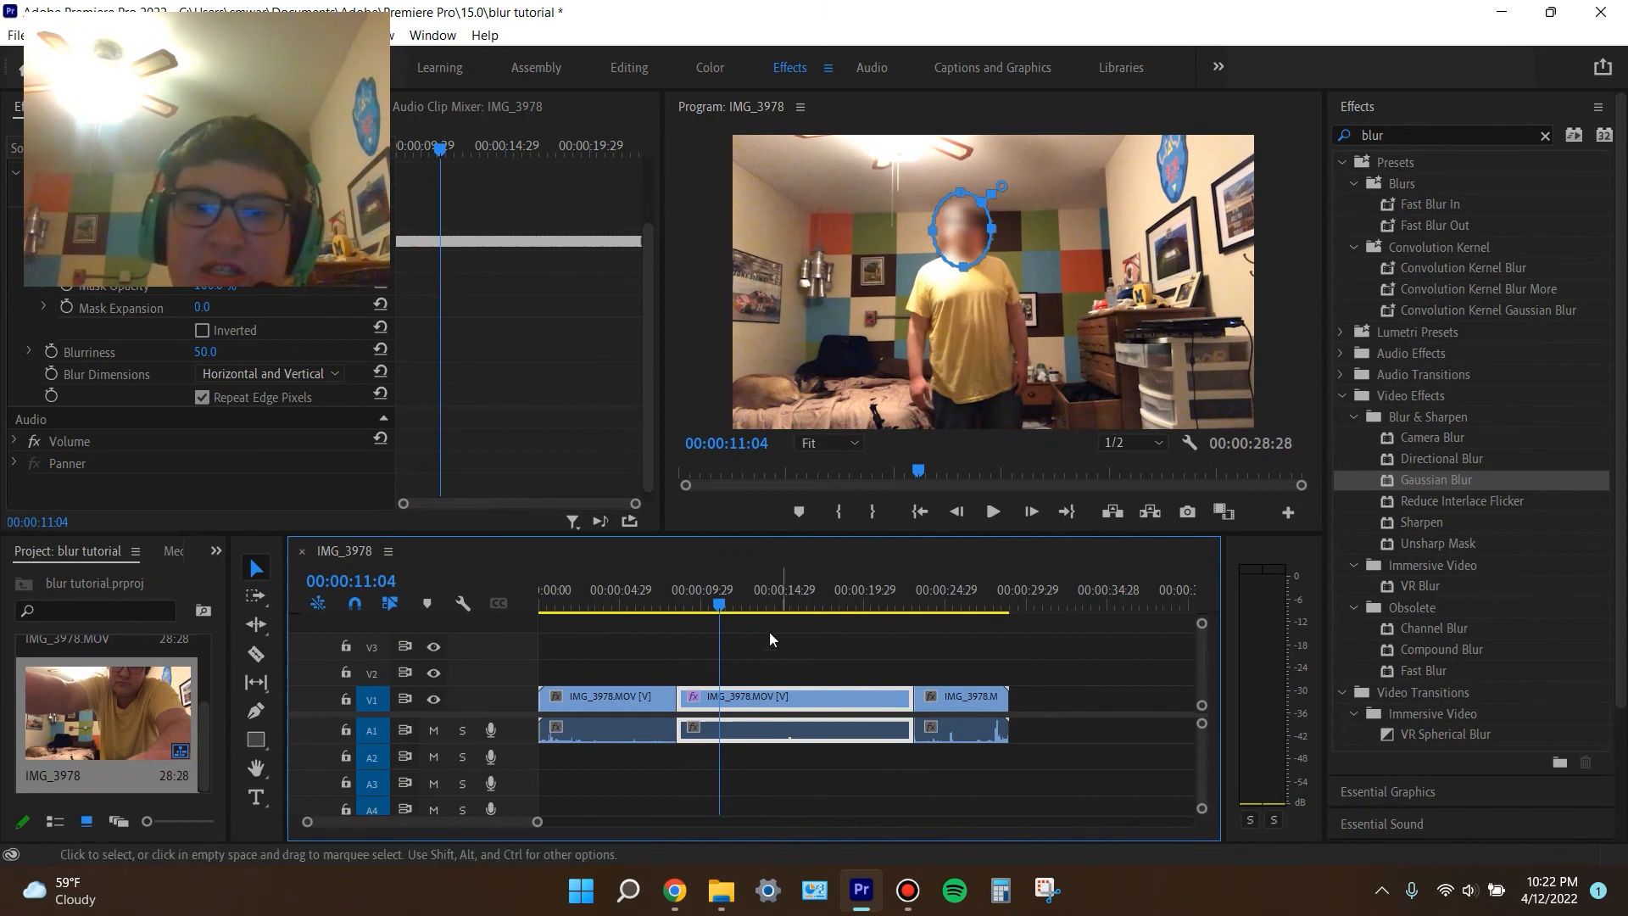
pyautogui.moveTo(719, 603); pyautogui.dragTo(863, 715)
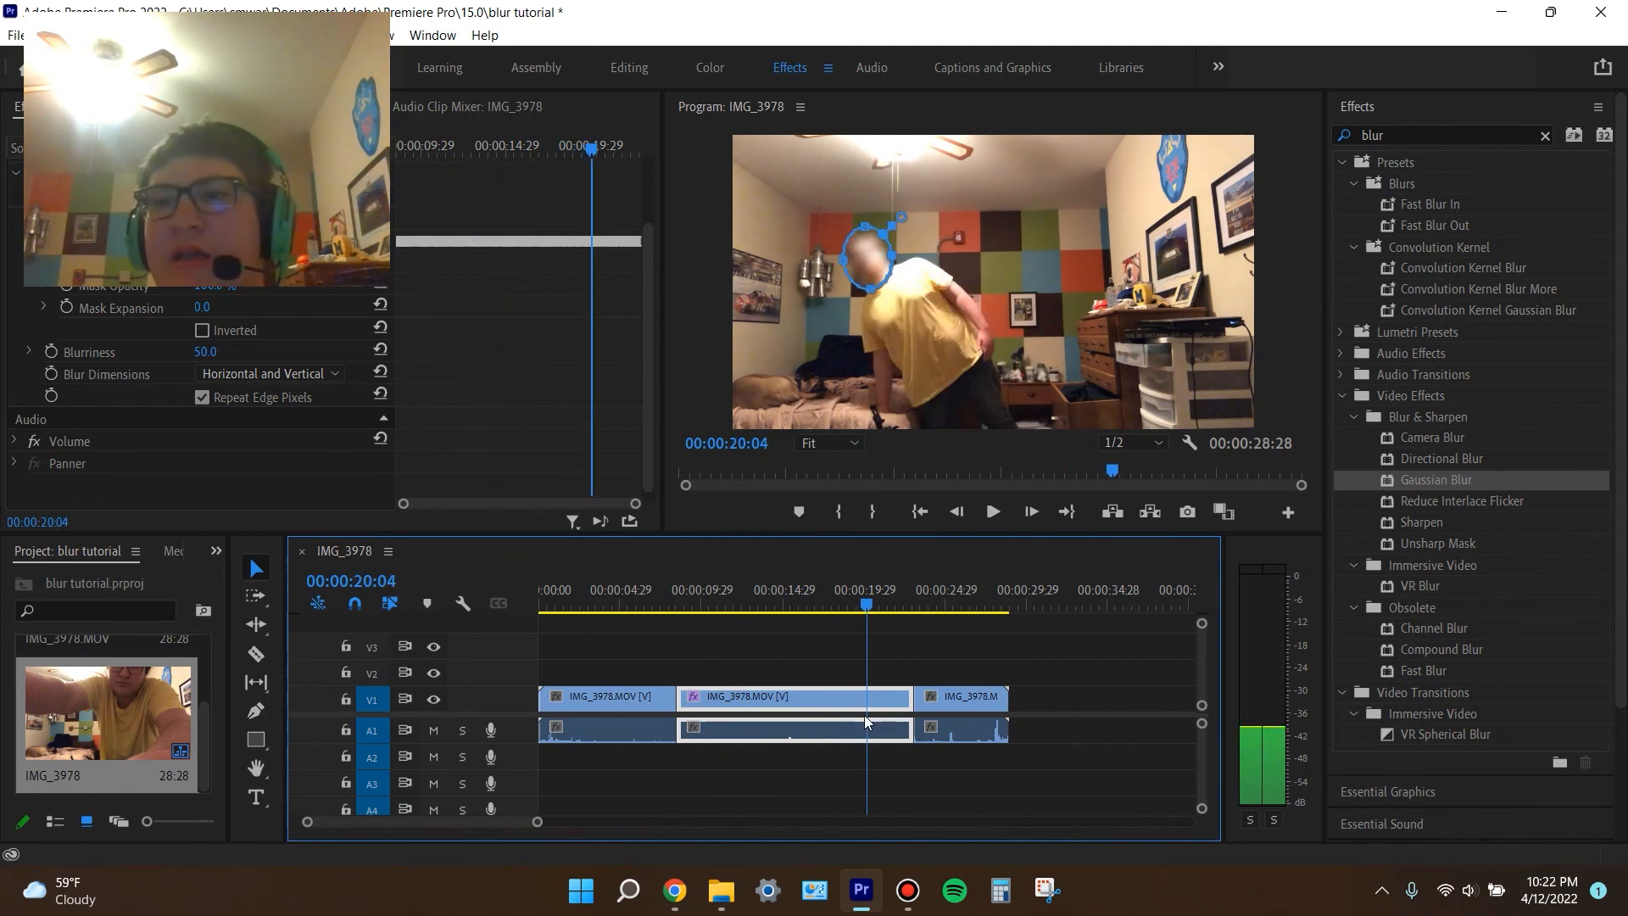
pyautogui.moveTo(865, 720); pyautogui.dragTo(947, 734)
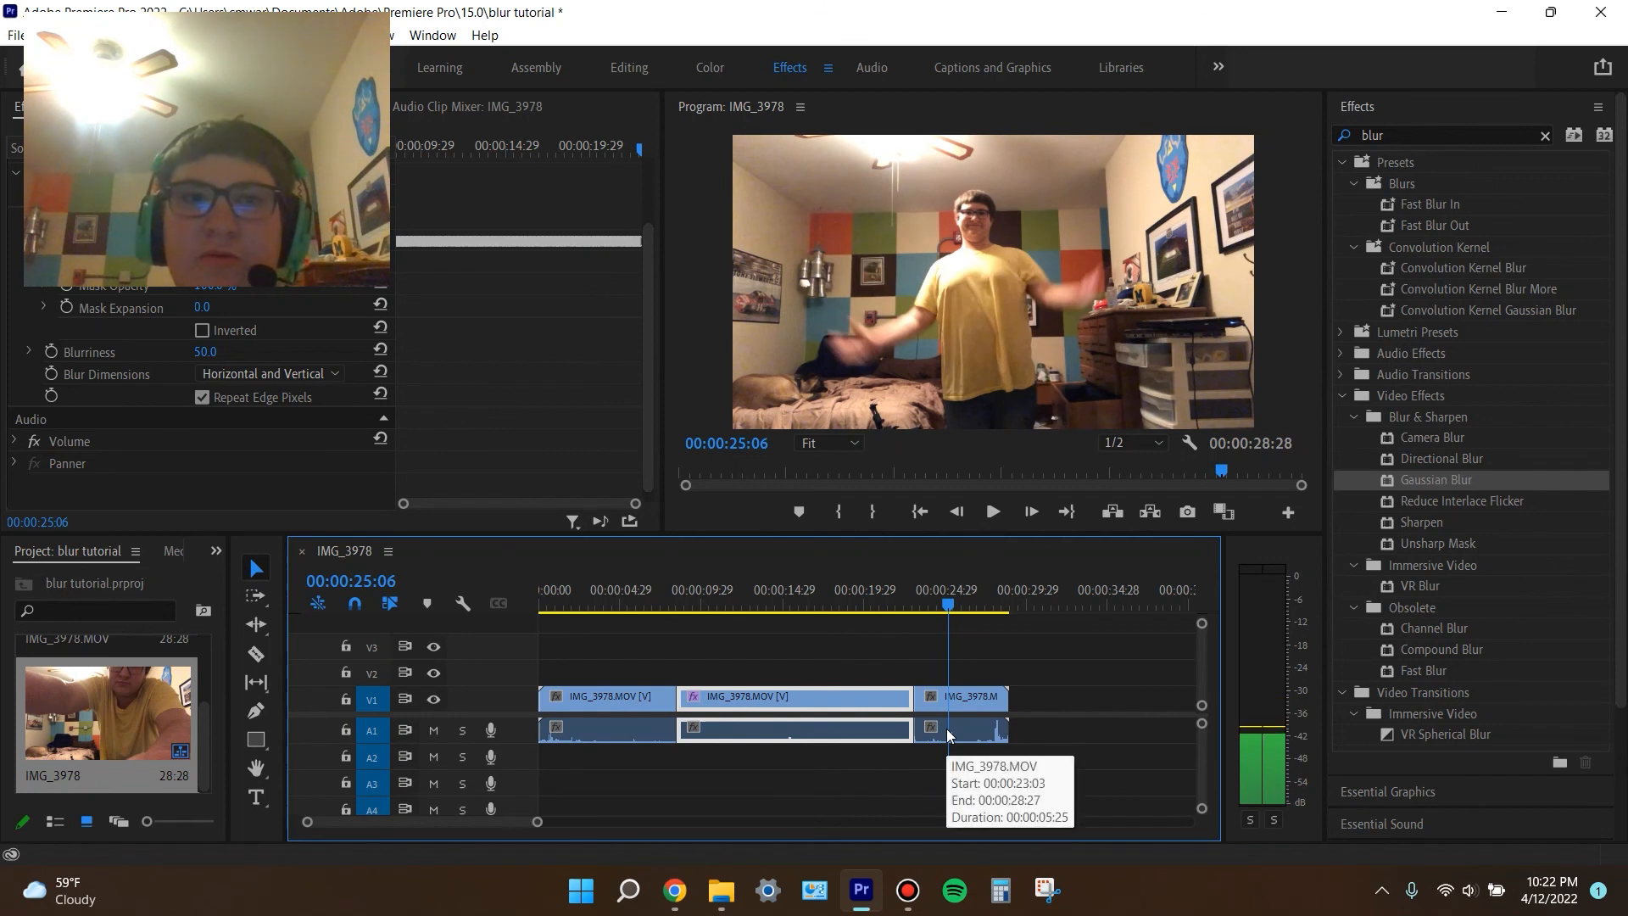
pyautogui.moveTo(948, 734); pyautogui.dragTo(988, 730)
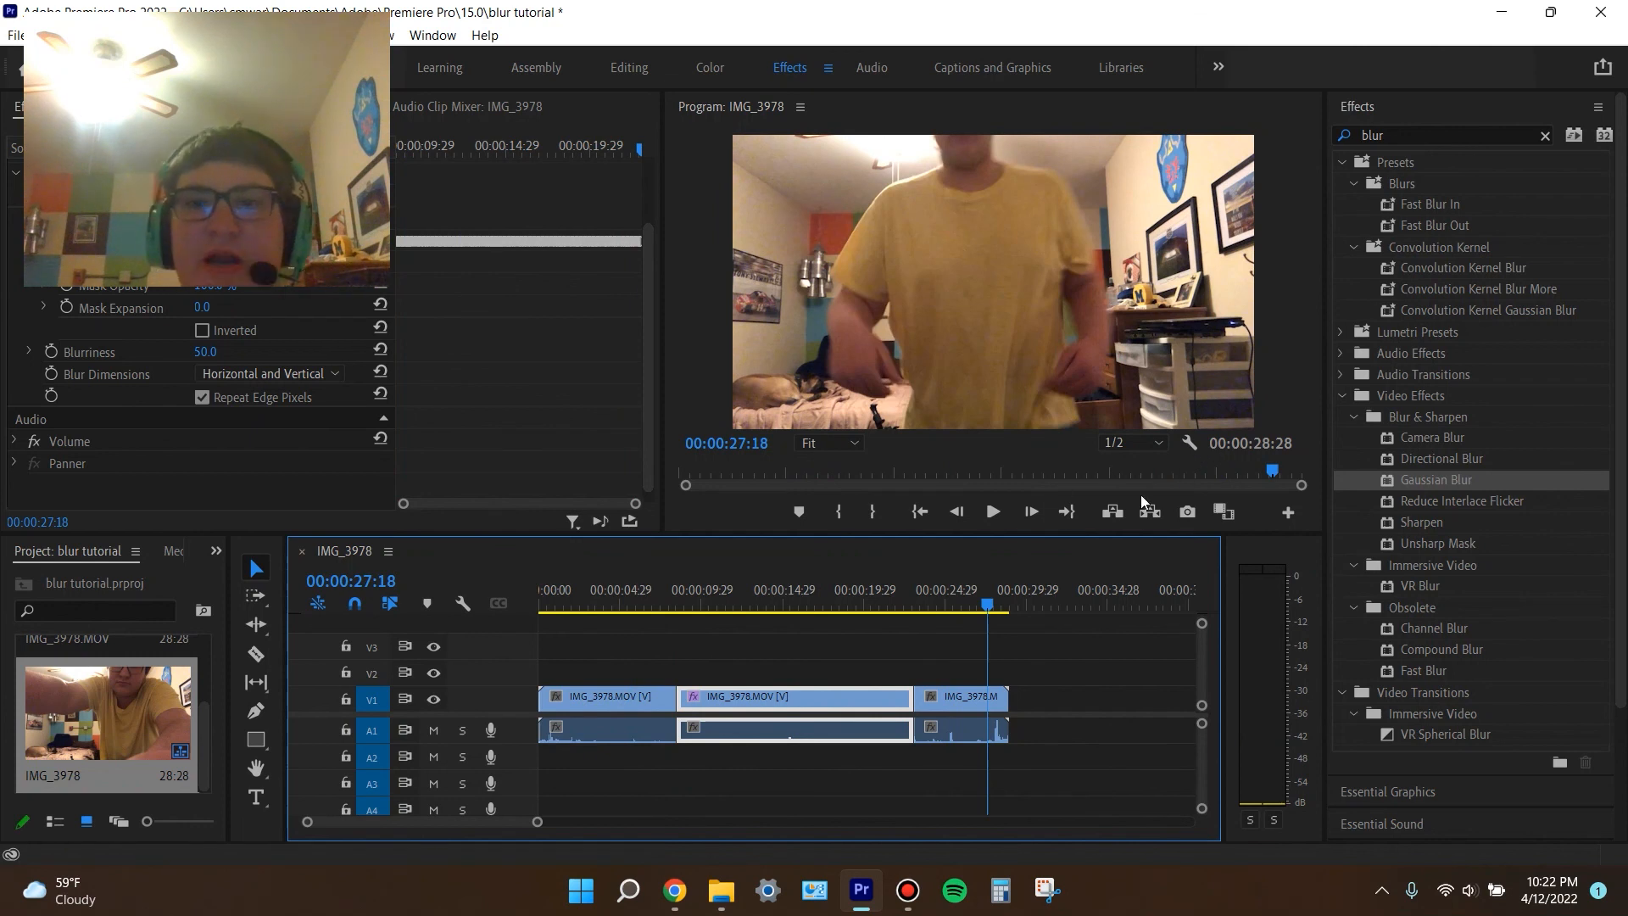